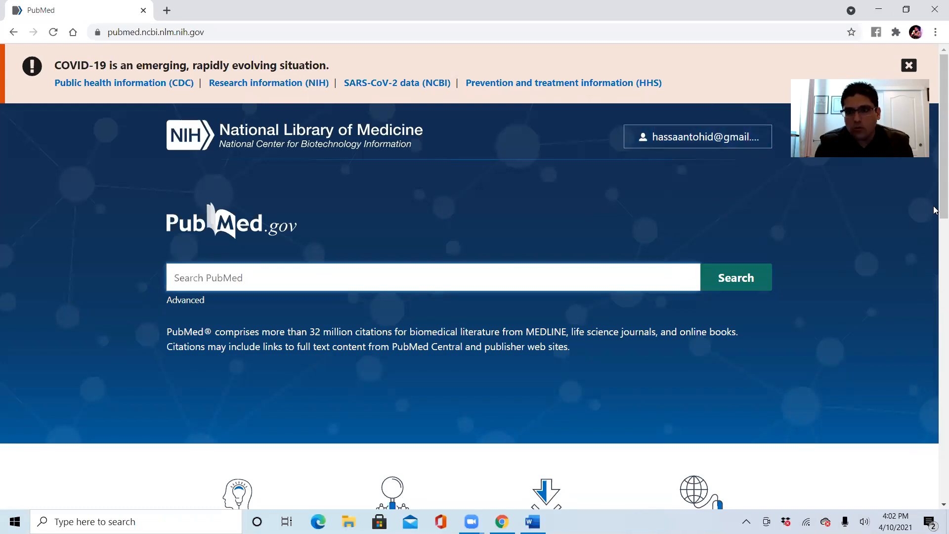
# Open the MeSH Database from the Explore links on the PubMed home page
pyautogui.moveTo(942, 204)
pyautogui.mouseDown()
pyautogui.moveTo(934, 253)
pyautogui.moveTo(934, 193)
pyautogui.mouseUp()
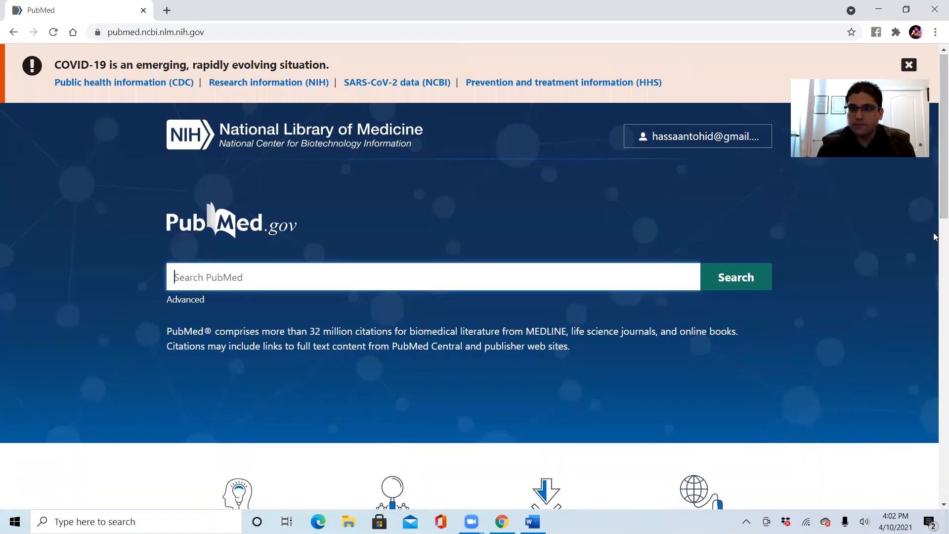
pyautogui.moveTo(937, 213); pyautogui.dragTo(936, 298)
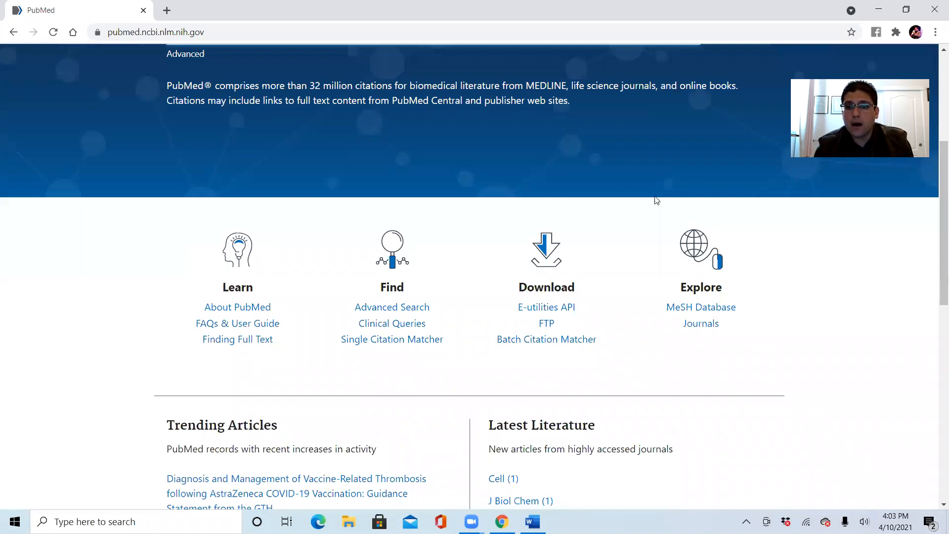
pyautogui.tripleClick(758, 311)
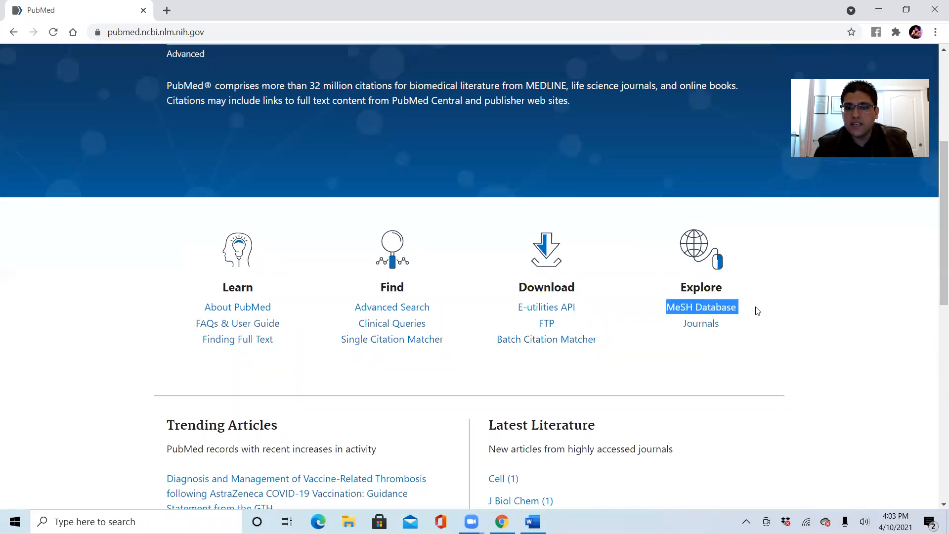
pyautogui.click(745, 310)
pyautogui.tripleClick(747, 310)
pyautogui.click(746, 310)
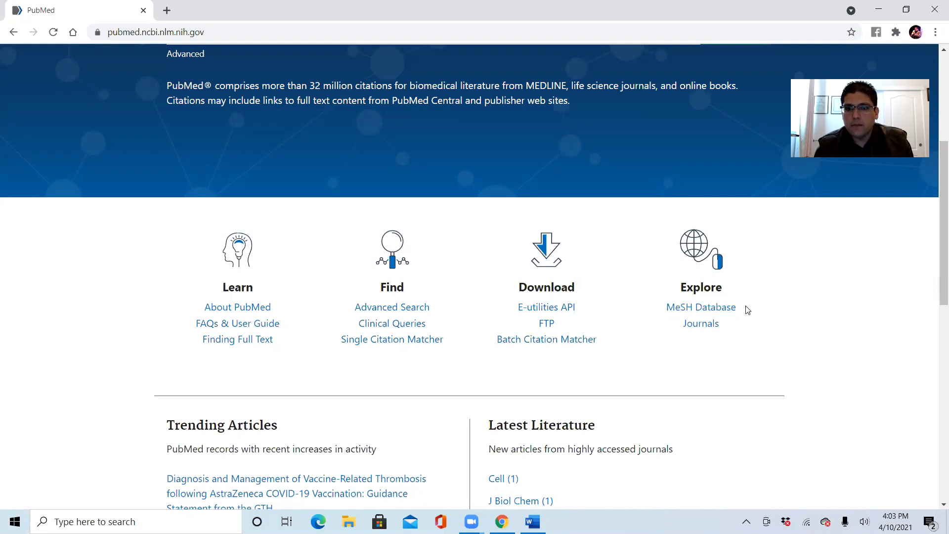
pyautogui.click(701, 309)
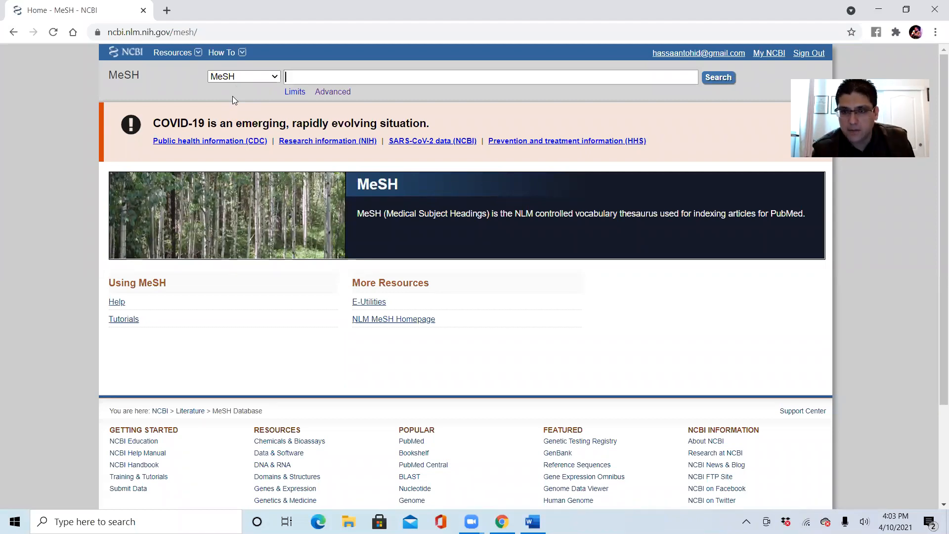
# Search the MeSH database for "Parkinson's" by pasting the copied term
pyautogui.rightClick(343, 81)
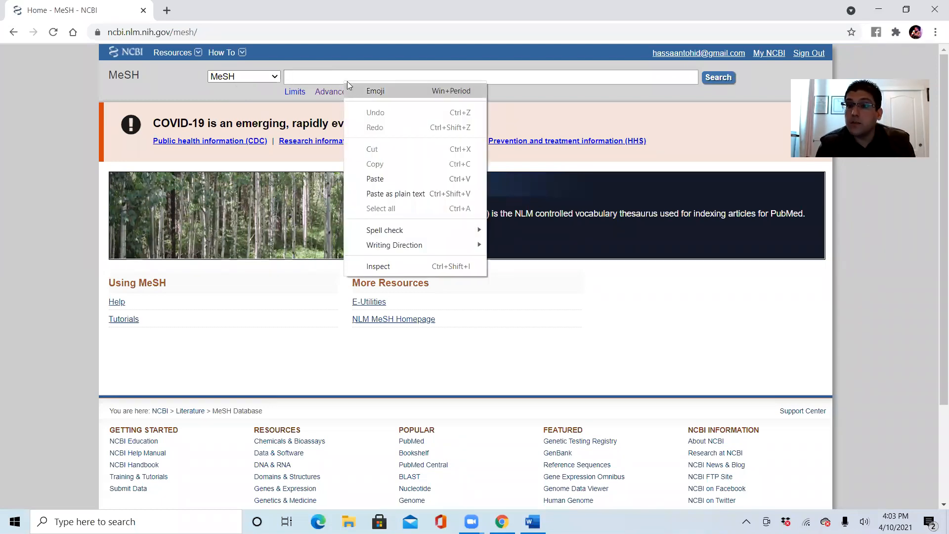
pyautogui.click(404, 181)
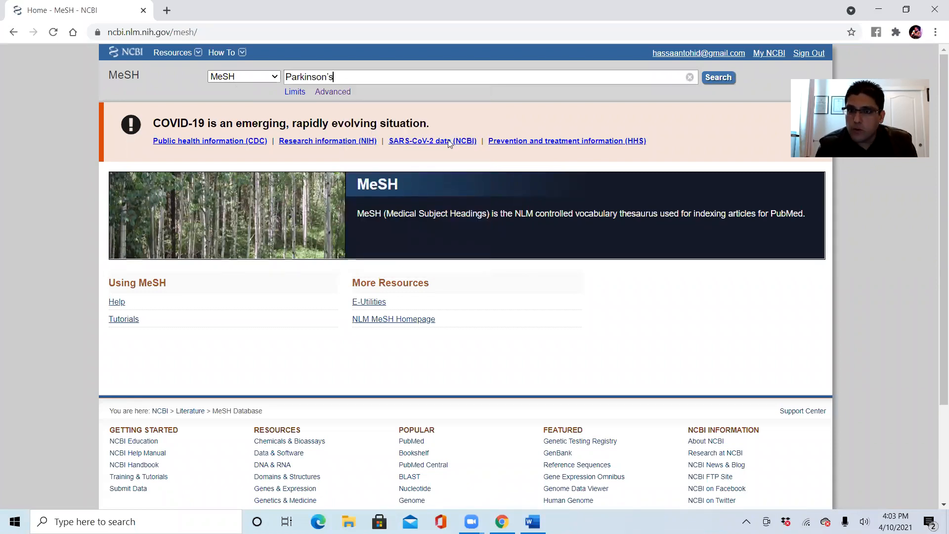
pyautogui.click(720, 78)
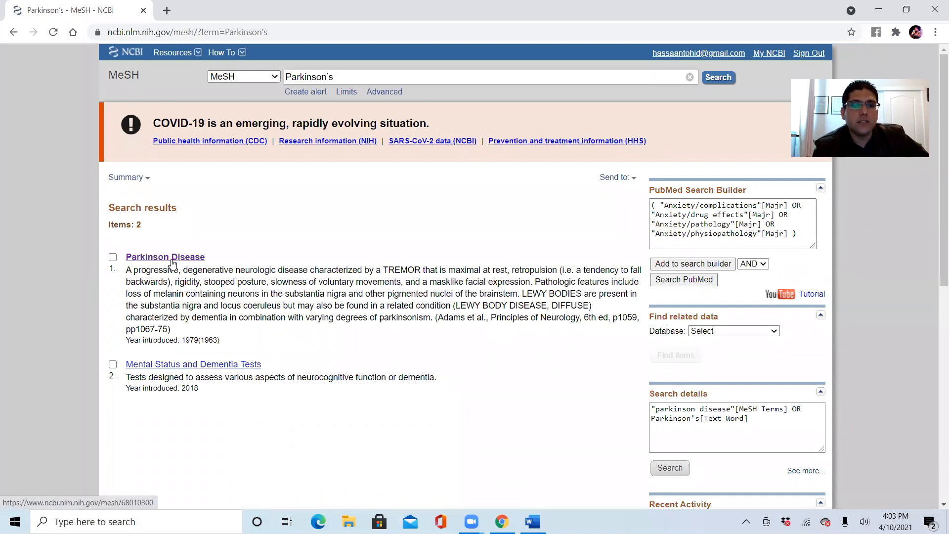
# Clear the old Anxiety query from the PubMed Search Builder on the search results page
pyautogui.moveTo(802, 232); pyautogui.dragTo(614, 194)
pyautogui.press('BackSpace')
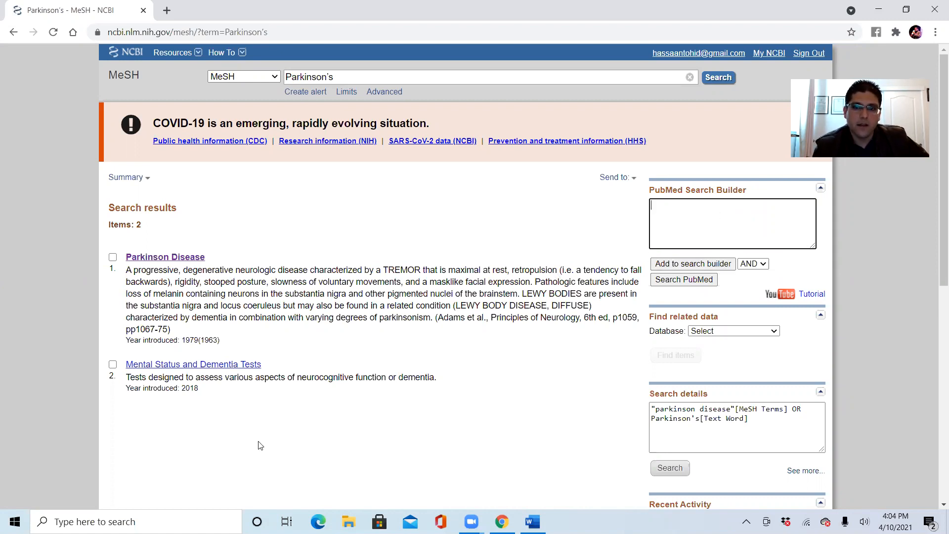
pyautogui.moveTo(652, 188); pyautogui.dragTo(746, 190)
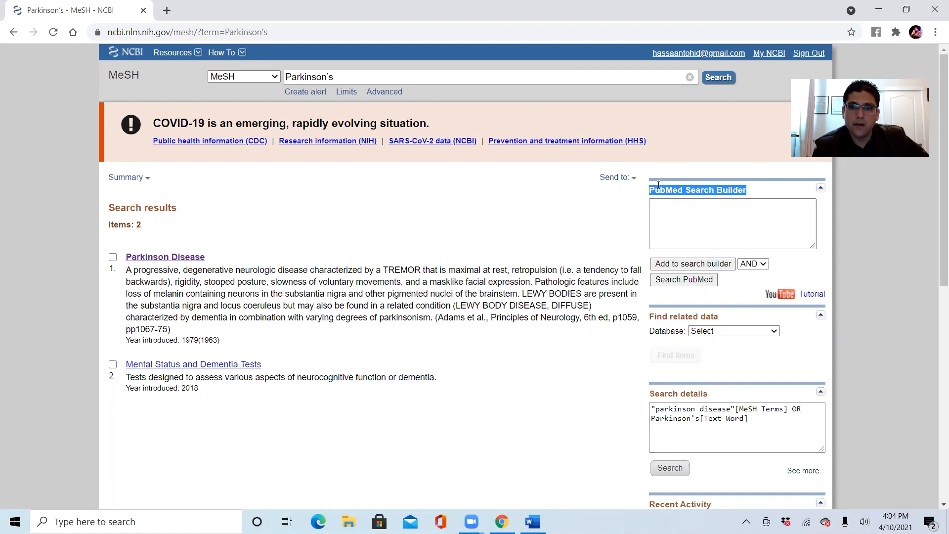
pyautogui.click(539, 216)
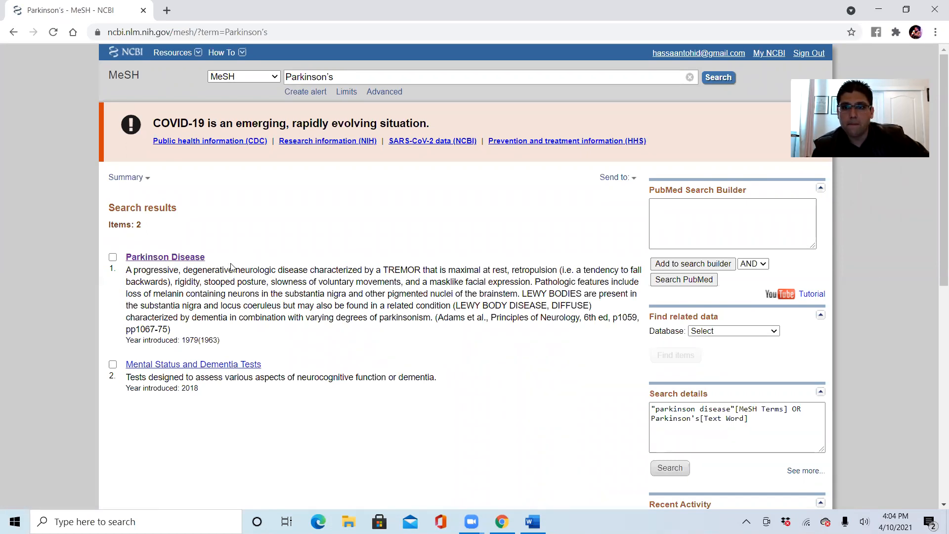
# Open the Parkinson Disease MeSH entry and empty its PubMed Search Builder of the Anxiety query
pyautogui.click(188, 256)
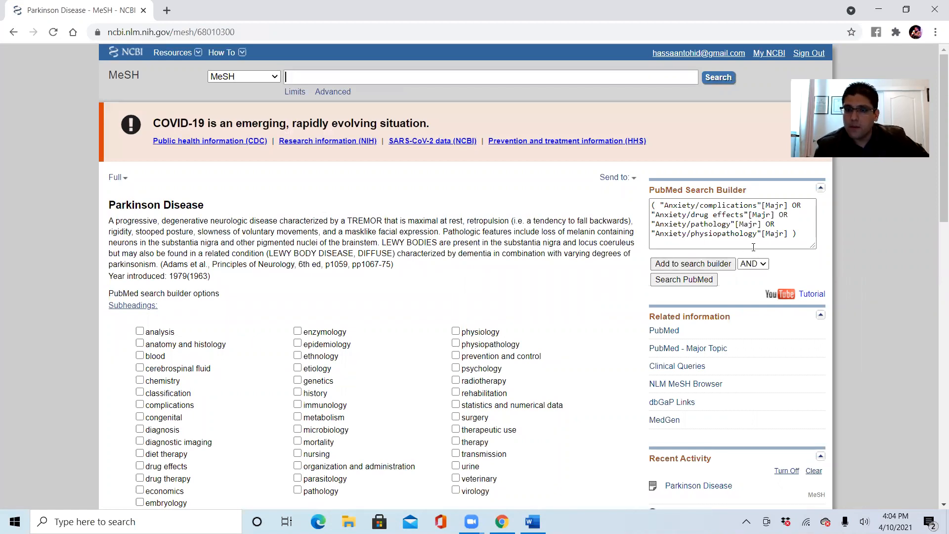
pyautogui.moveTo(801, 238); pyautogui.dragTo(664, 200)
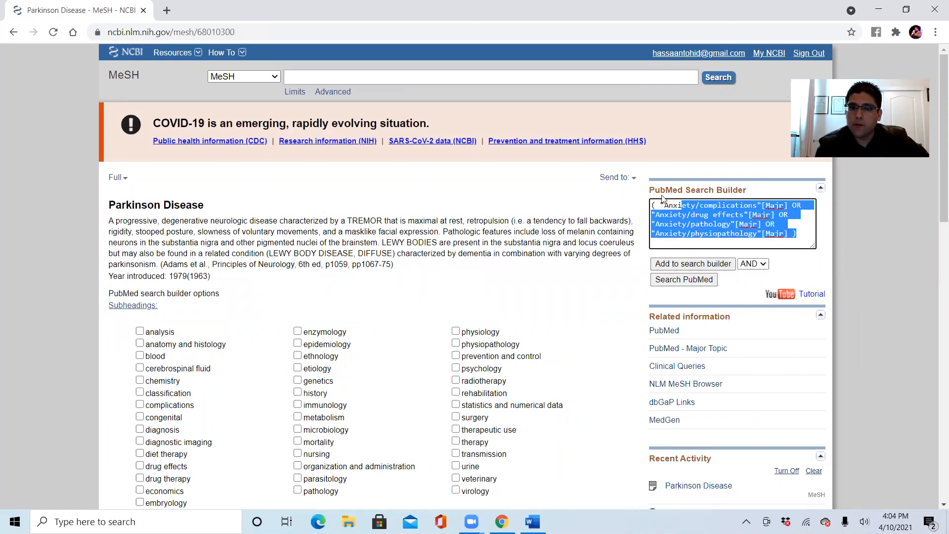
pyautogui.press('BackSpace')
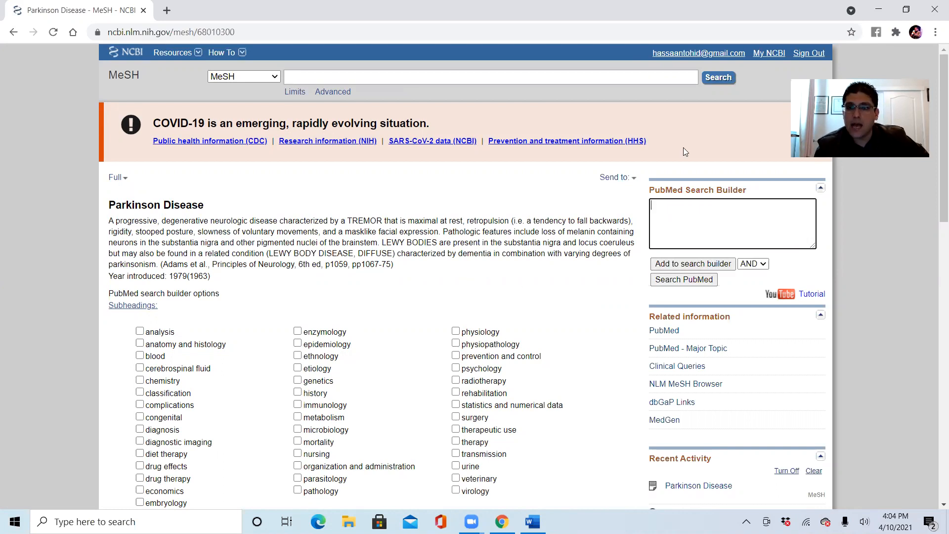
# Select the subheadings cerebrospinal fluid, chemistry, complications, drug effects and drug therapy for Parkinson Disease
pyautogui.scroll(-1, 936, 178)
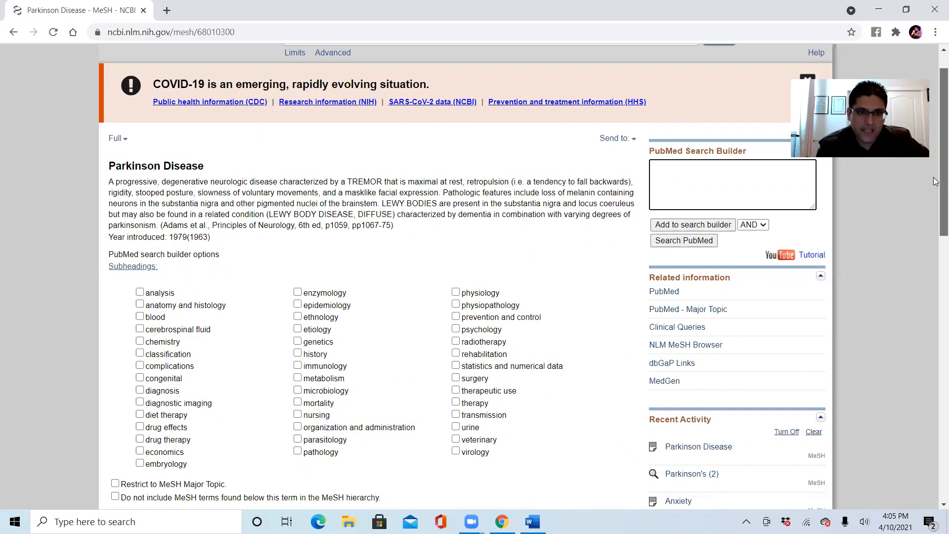
pyautogui.scroll(-1, 935, 181)
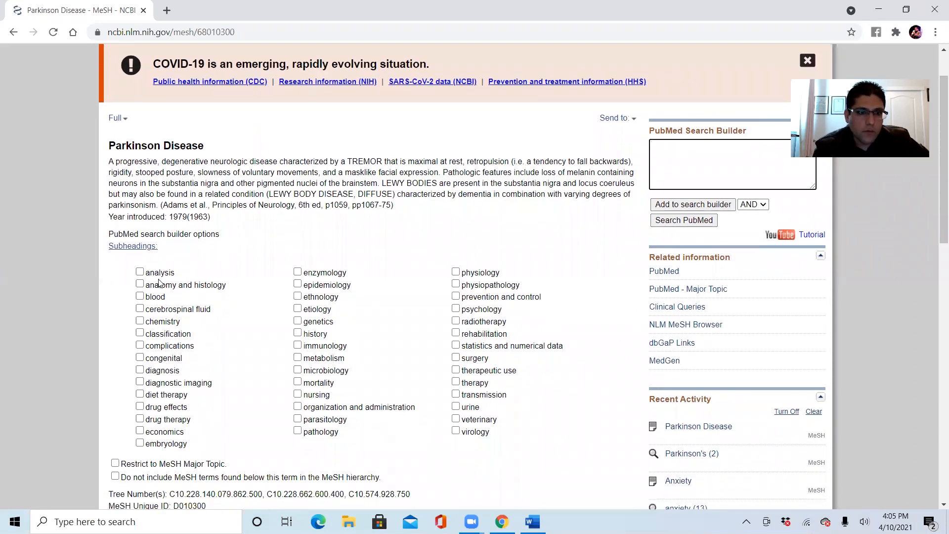
pyautogui.click(140, 309)
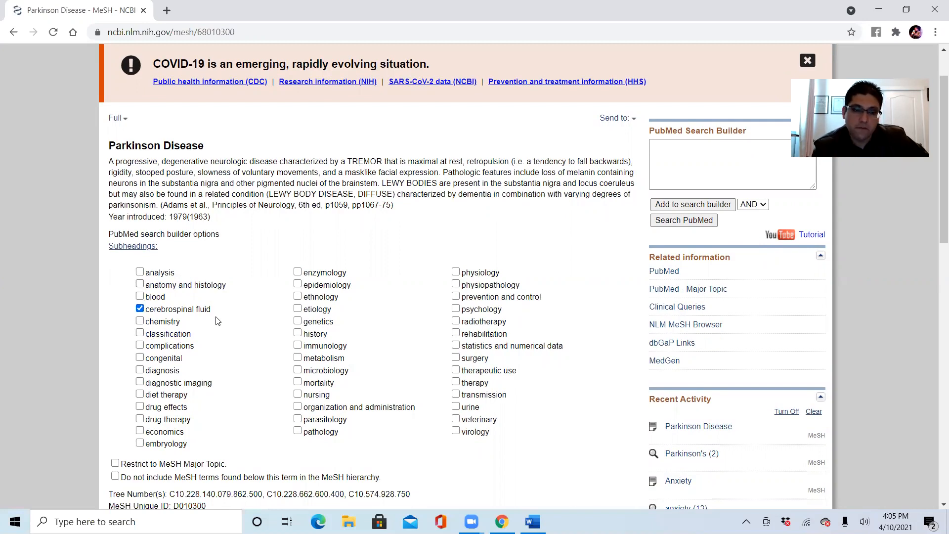
pyautogui.click(140, 322)
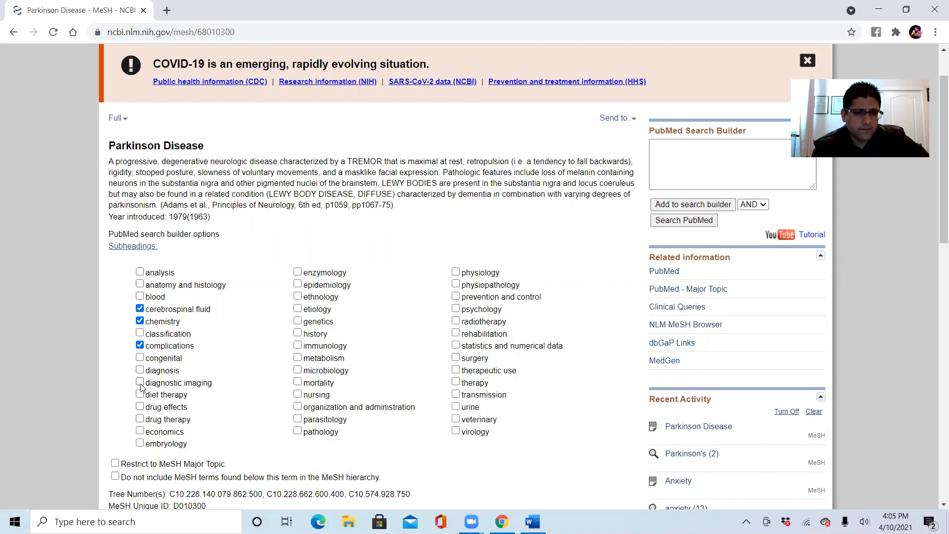
pyautogui.click(140, 419)
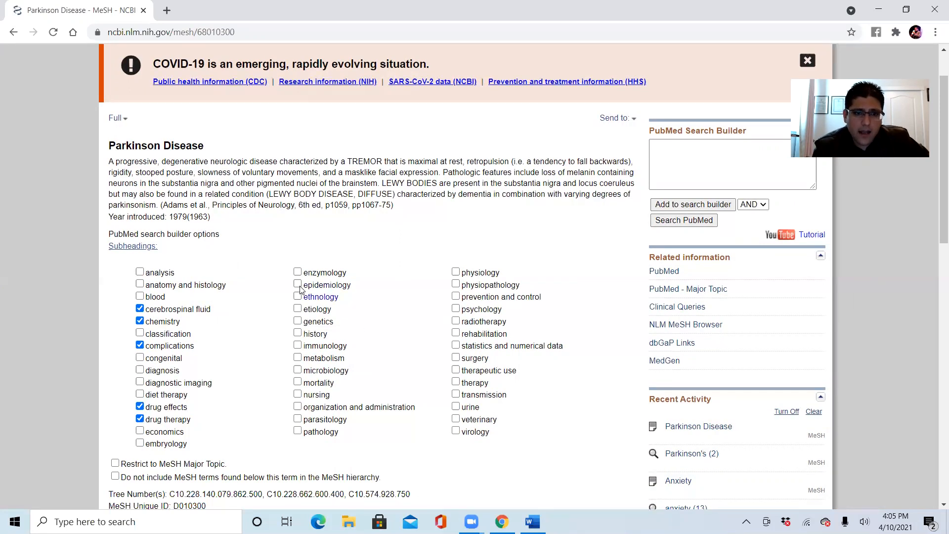
# Add the subheadings genetics, pathology, physiopathology, psychology and therapeutic use to the Parkinson Disease selection
pyautogui.click(298, 322)
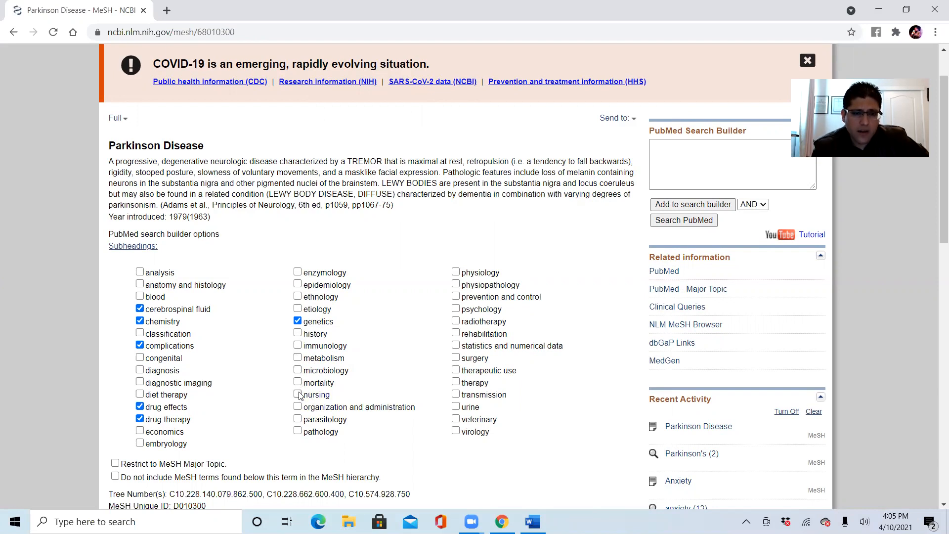
pyautogui.click(305, 433)
pyautogui.click(458, 285)
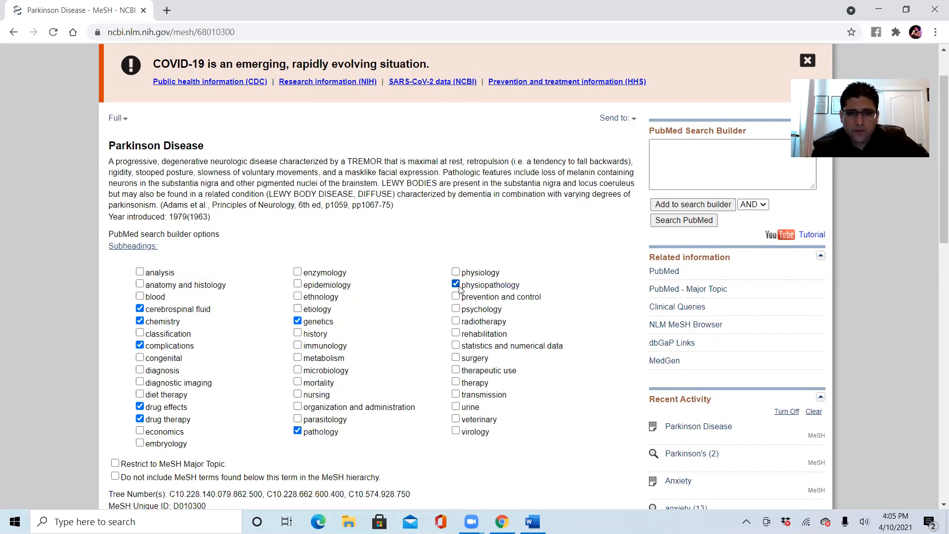
pyautogui.click(456, 311)
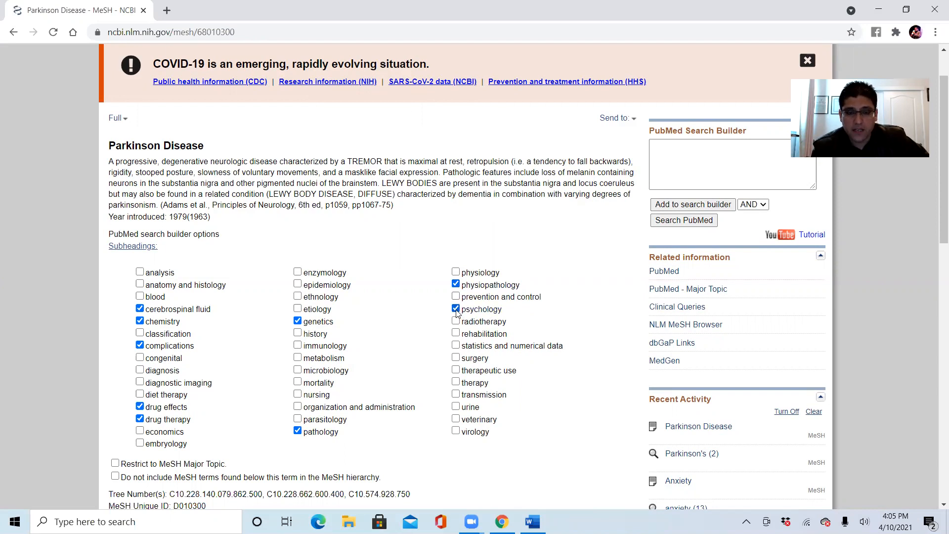
pyautogui.click(456, 371)
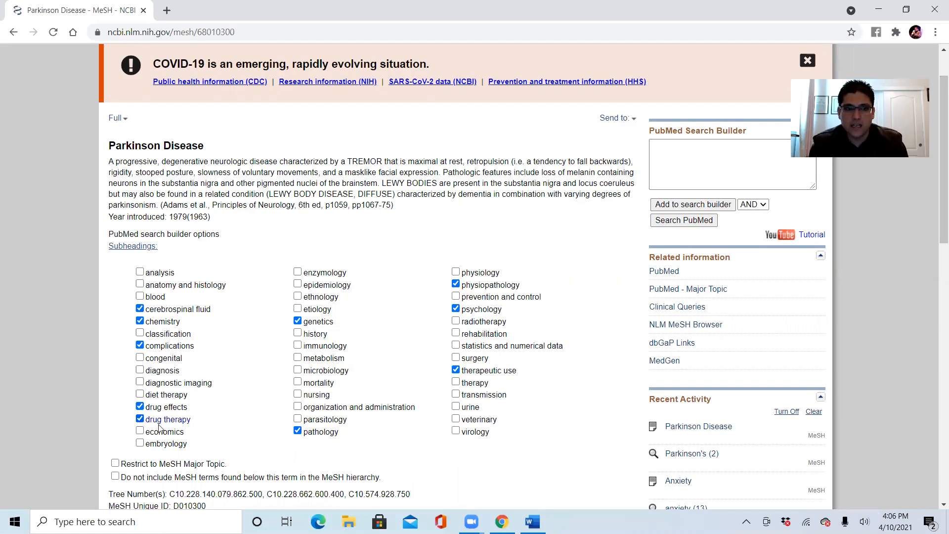
# Review the MeSH restriction options and the list of entry terms below the Parkinson Disease subheadings
pyautogui.moveTo(471, 522)
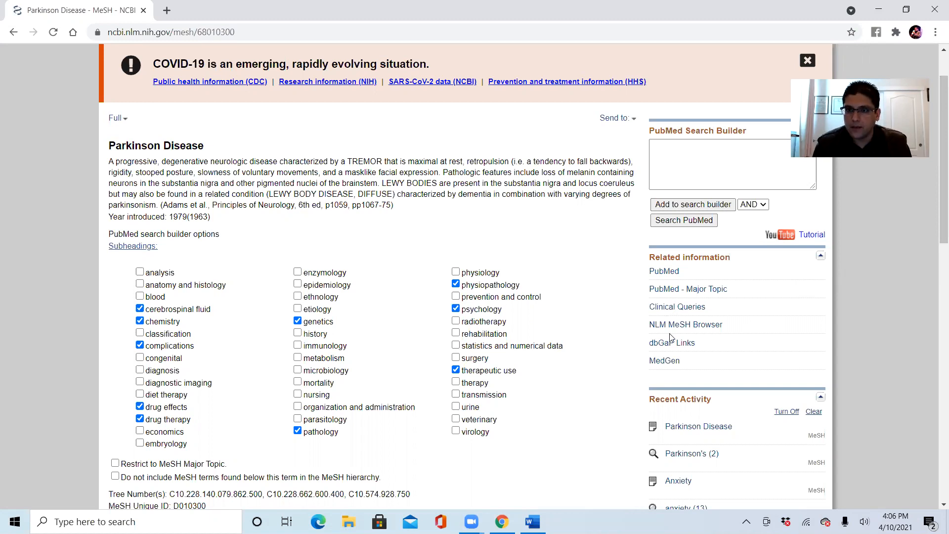
pyautogui.moveTo(935, 223); pyautogui.dragTo(936, 250)
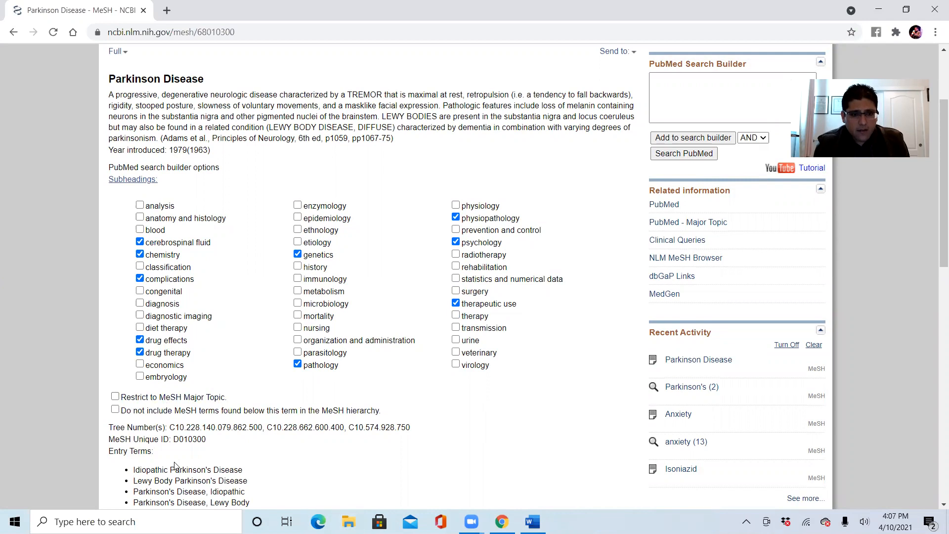
pyautogui.moveTo(941, 213); pyautogui.dragTo(933, 258)
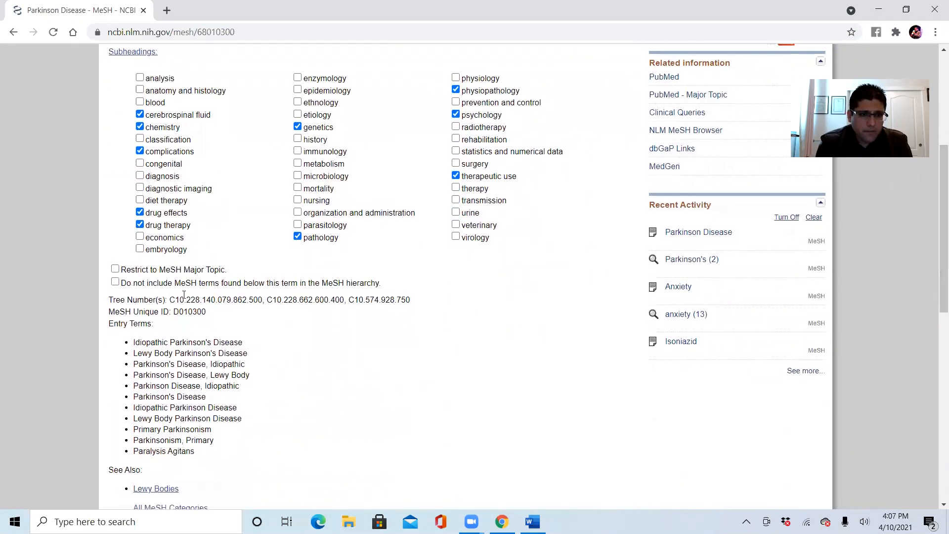
pyautogui.click(115, 283)
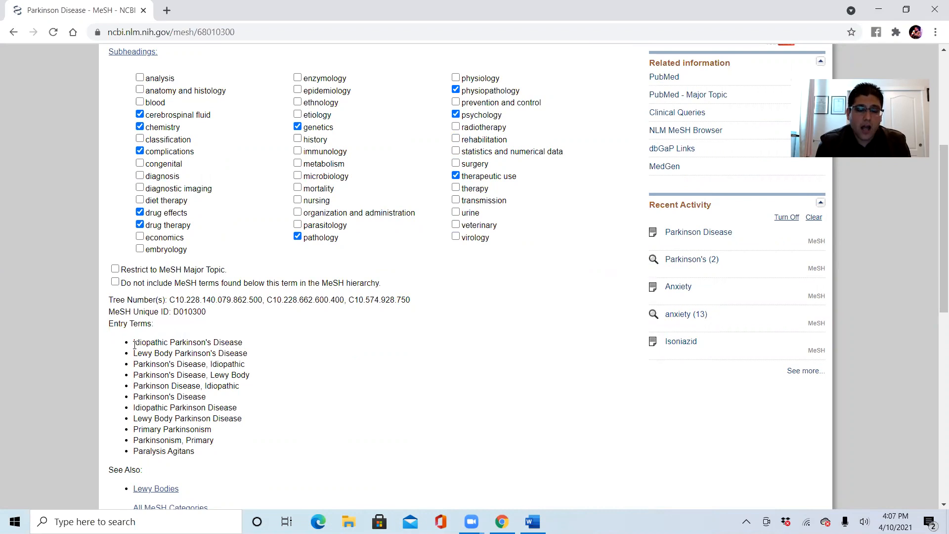
pyautogui.moveTo(140, 345); pyautogui.dragTo(253, 442)
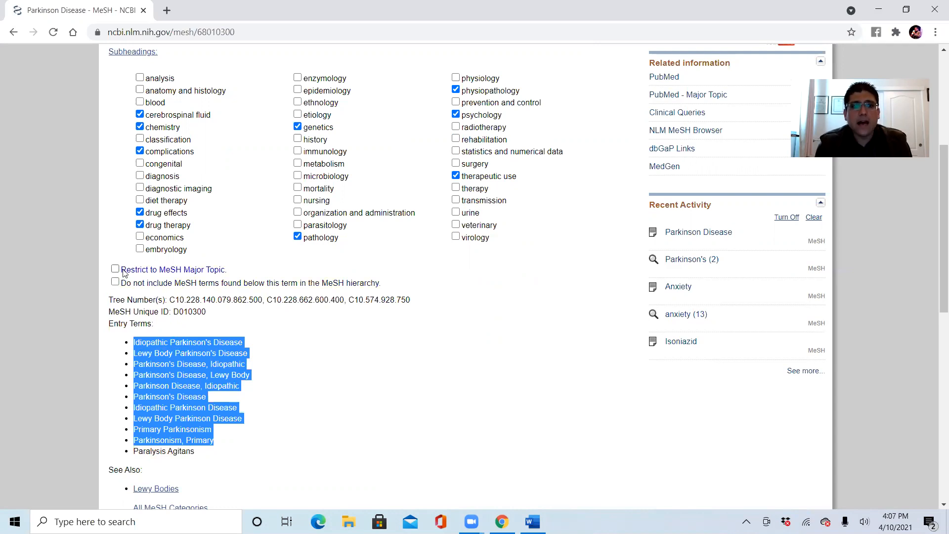
pyautogui.click(388, 431)
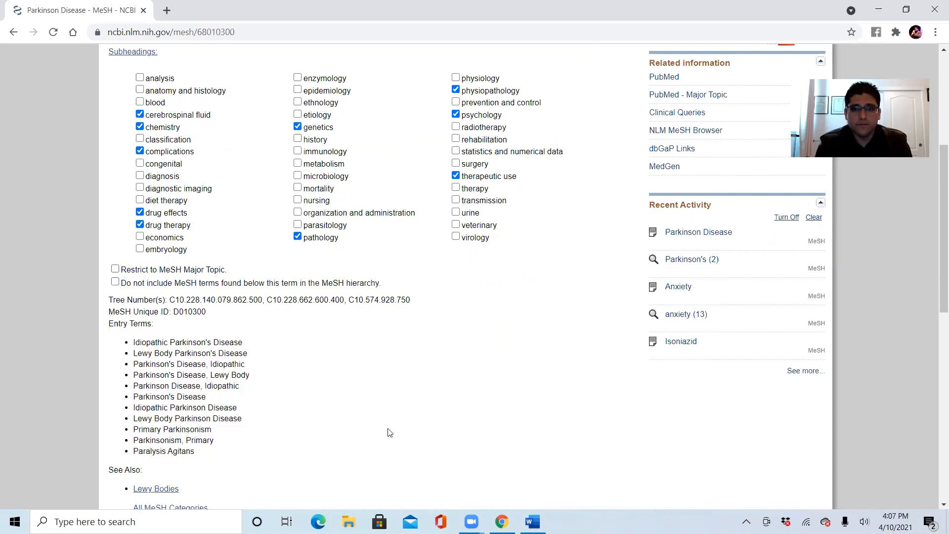
# Add the selected Parkinson Disease subheadings to the PubMed Search Builder and review the generated query
pyautogui.scroll(5, 936, 304)
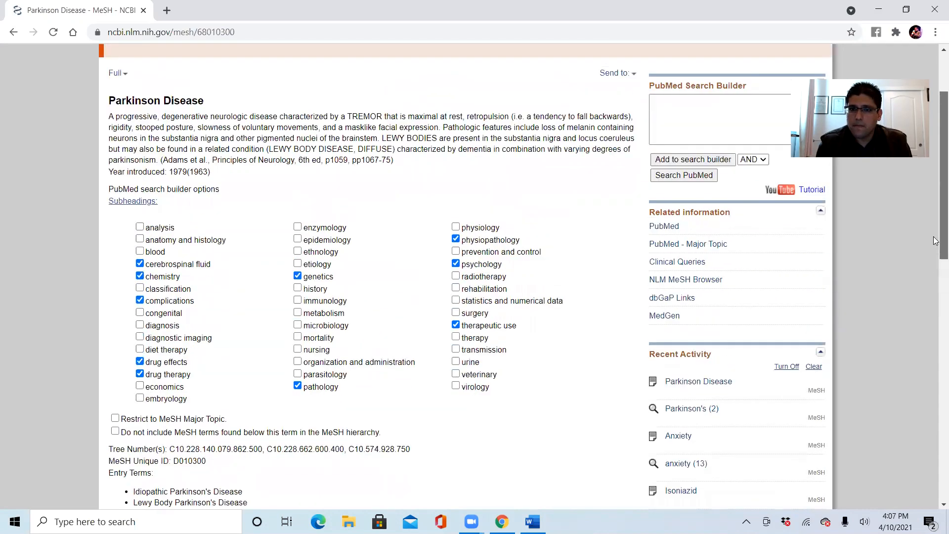
pyautogui.click(679, 236)
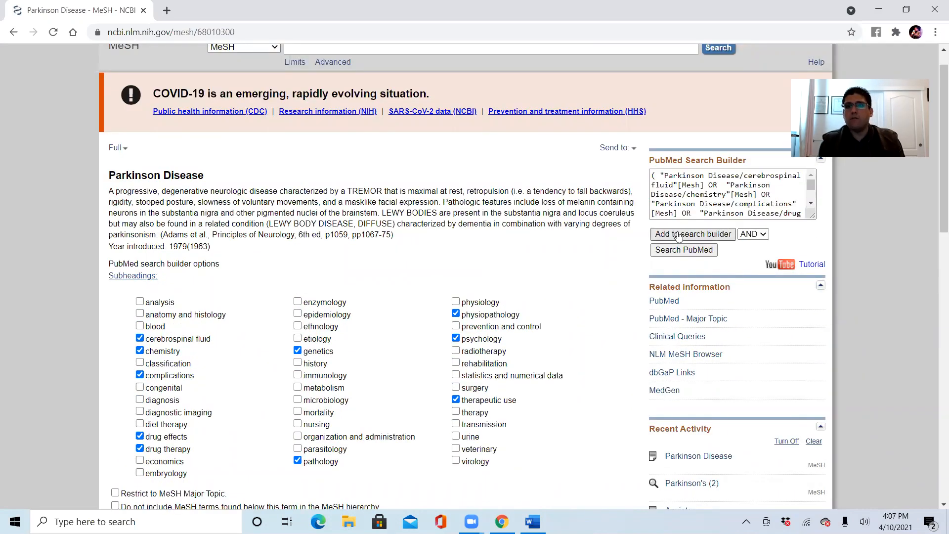
pyautogui.rightClick(812, 204)
pyautogui.click(812, 205)
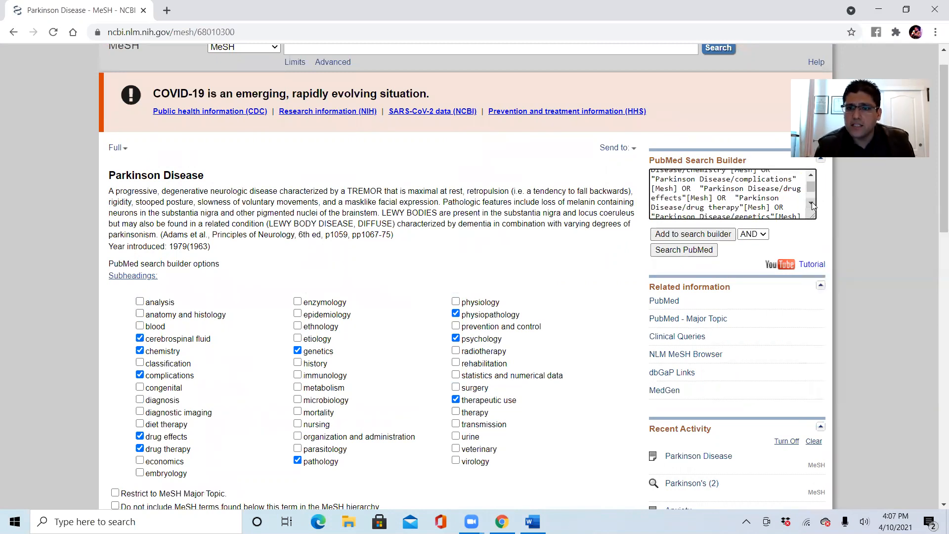
# Copy the entire Parkinson Disease query from the PubMed Search Builder
pyautogui.moveTo(791, 214); pyautogui.dragTo(632, 144)
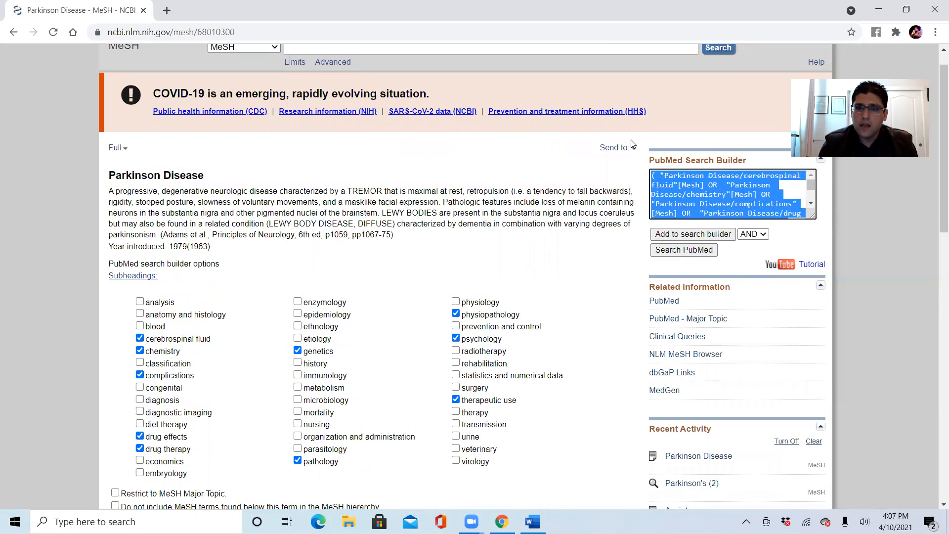
pyautogui.rightClick(668, 187)
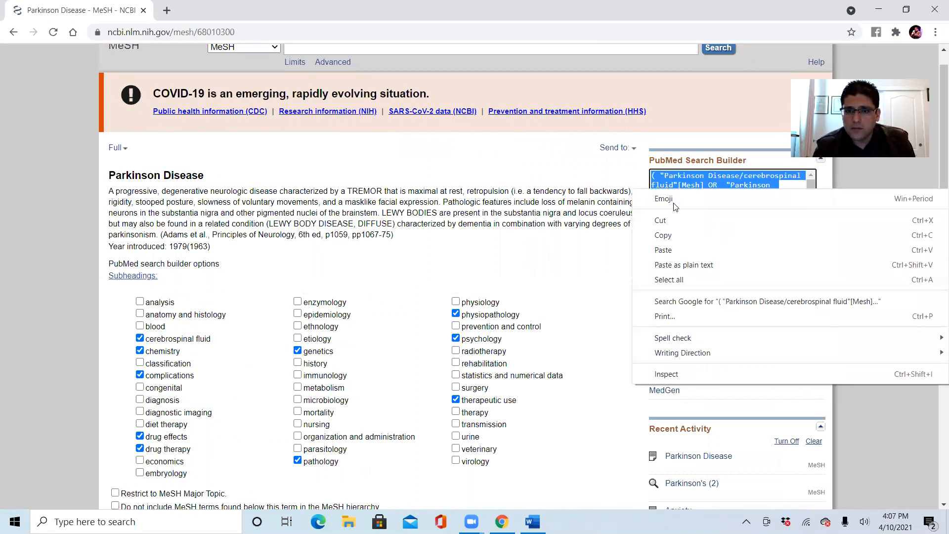
pyautogui.click(684, 235)
# Switch to the Word document, add a colon after the Parkinson's heading under MeSH, and paste the copied query on a new line below it
pyautogui.click(532, 521)
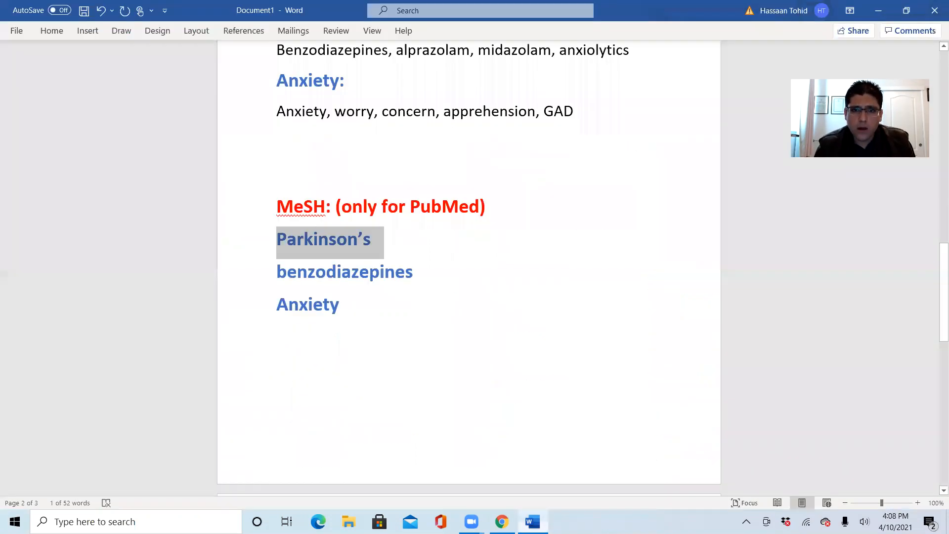
pyautogui.click(447, 251)
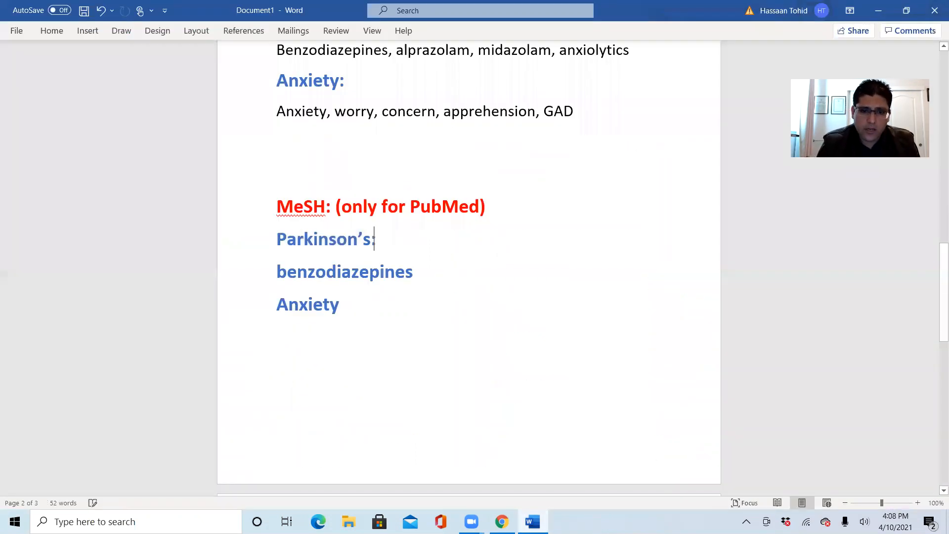
pyautogui.write(':')
pyautogui.press('Return')
pyautogui.rightClick(358, 272)
pyautogui.click(386, 337)
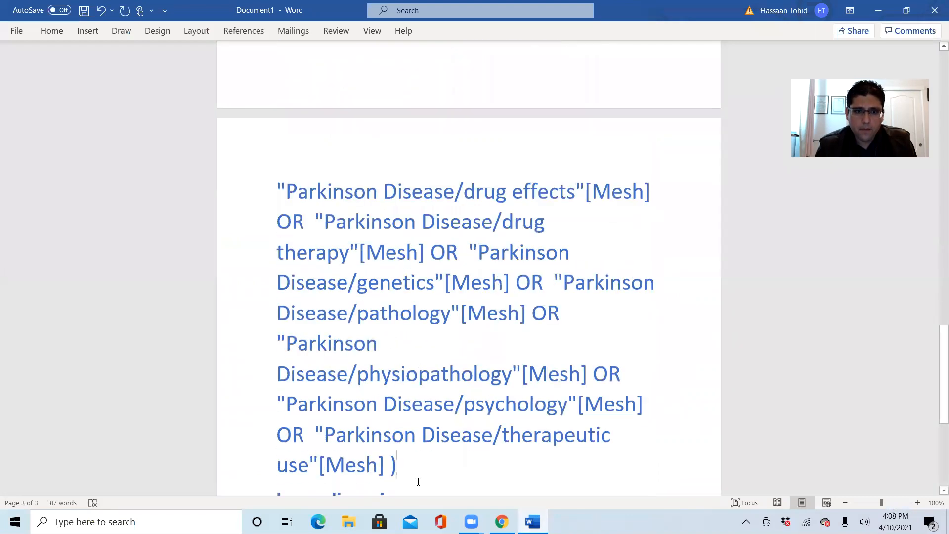
# Reduce the pasted Parkinson Disease query to font size 12 and change its text colour to black
pyautogui.moveTo(416, 470); pyautogui.dragTo(275, 157)
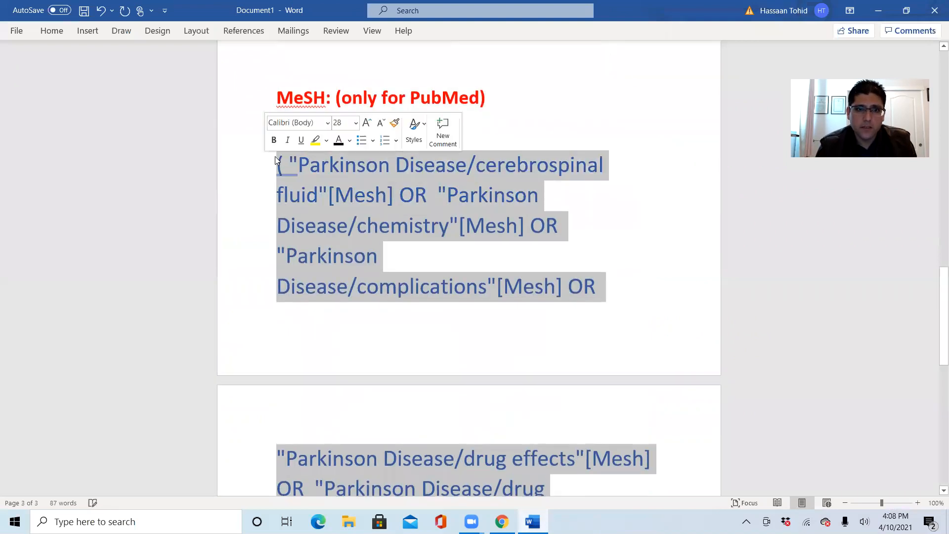
pyautogui.click(380, 123)
pyautogui.click(380, 124)
pyautogui.click(380, 123)
pyautogui.click(380, 123)
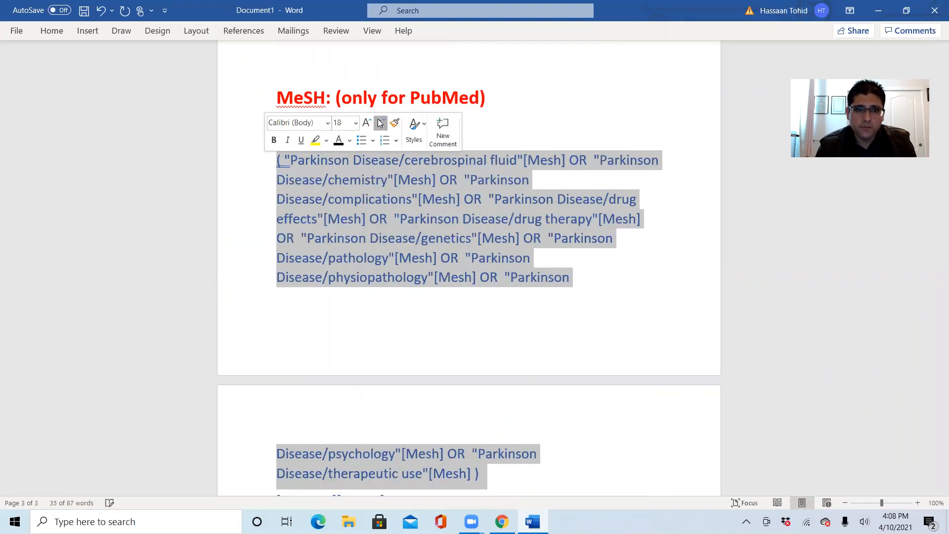
pyautogui.click(380, 123)
pyautogui.click(380, 123)
pyautogui.click(380, 123)
pyautogui.click(380, 123)
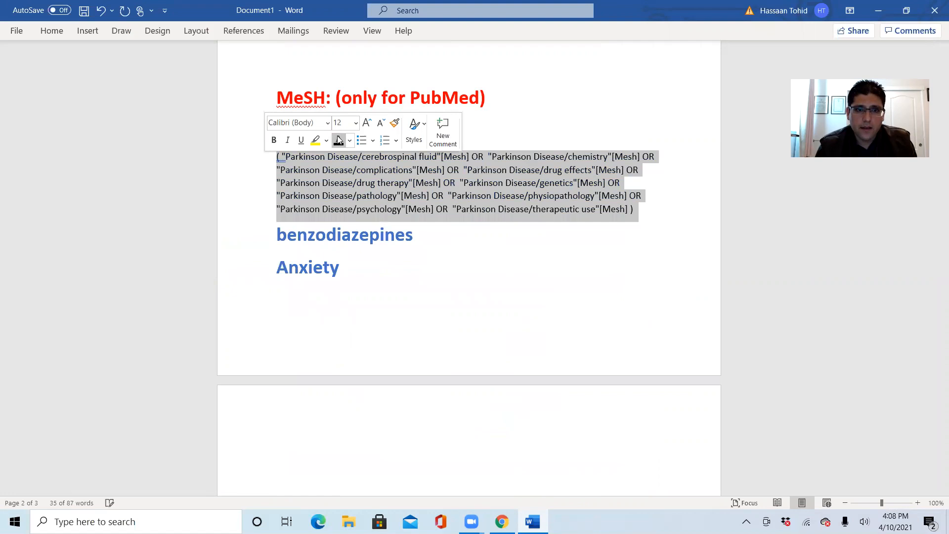
pyautogui.click(466, 231)
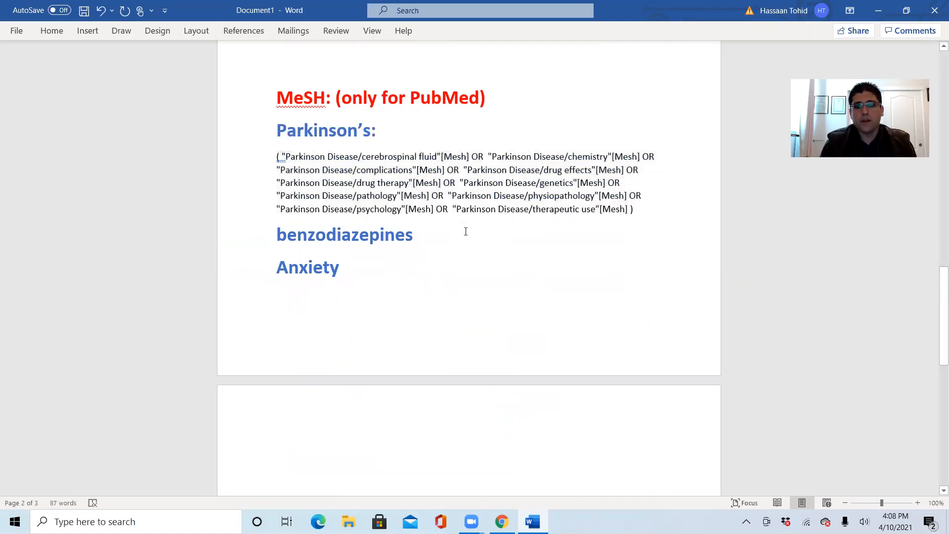
# Switch back to Chrome and cut the Parkinson Disease query out of the PubMed Search Builder
pyautogui.click(502, 521)
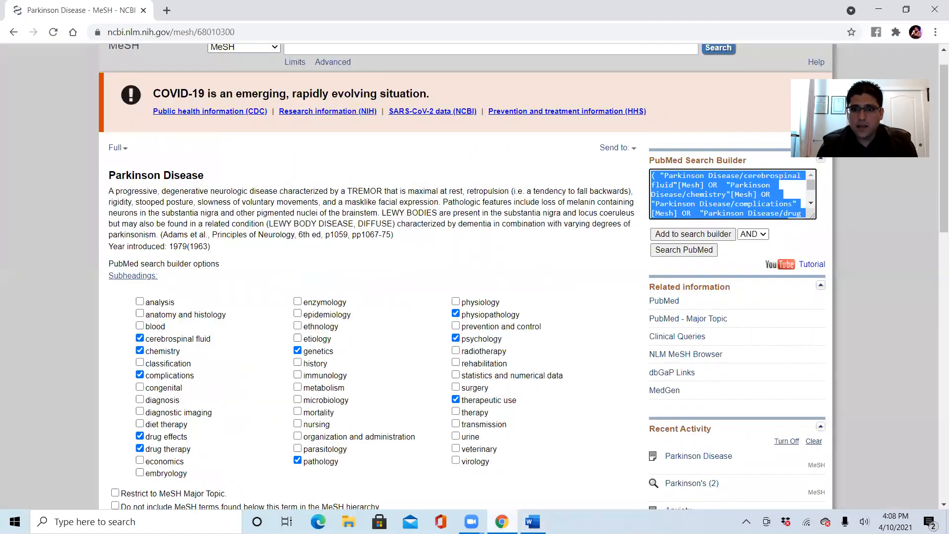
pyautogui.rightClick(718, 184)
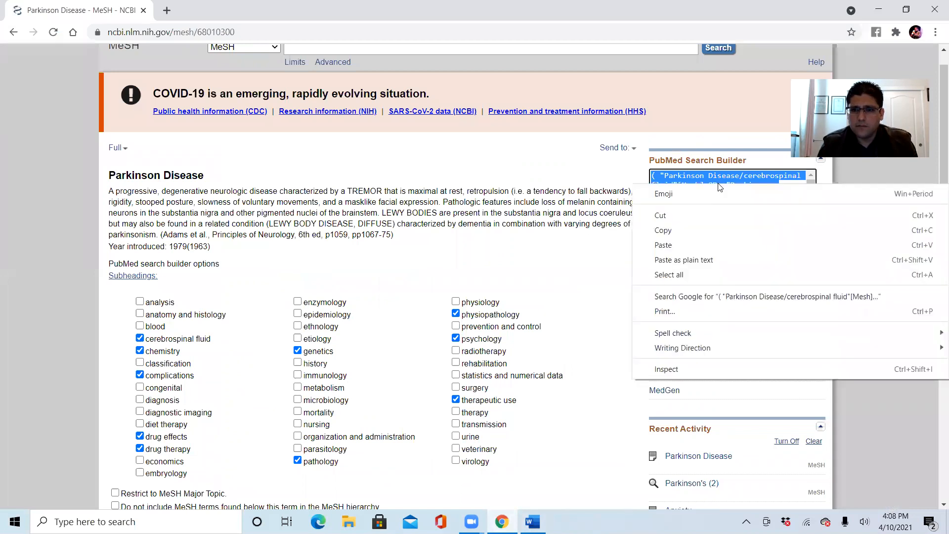
pyautogui.click(712, 218)
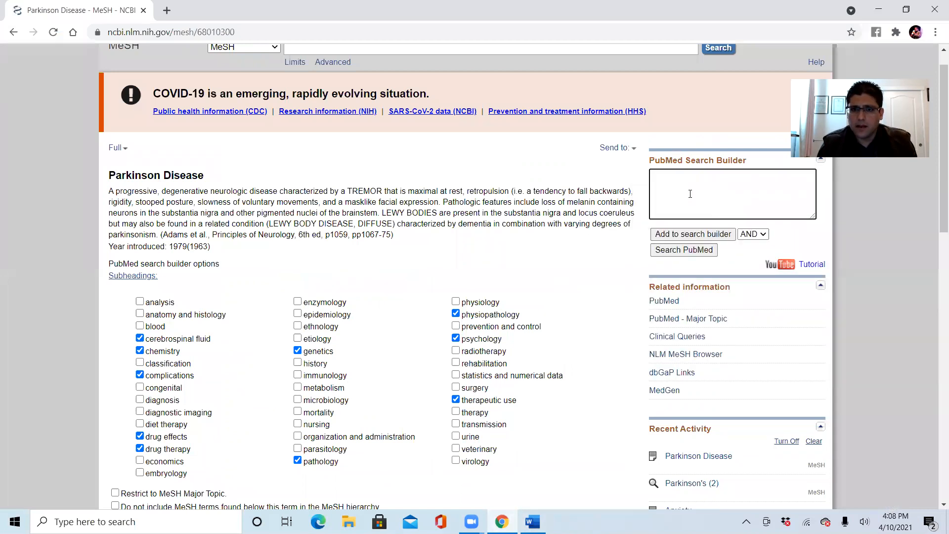
# Copy the benzodiazepines heading from the MeSH section of the Word document
pyautogui.hotkey('alt', 'Tab')
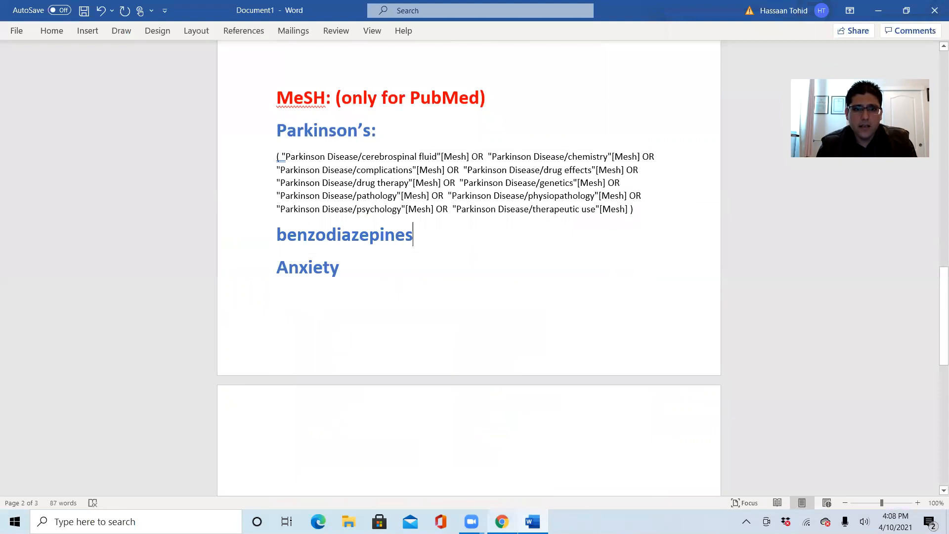
pyautogui.tripleClick(389, 239)
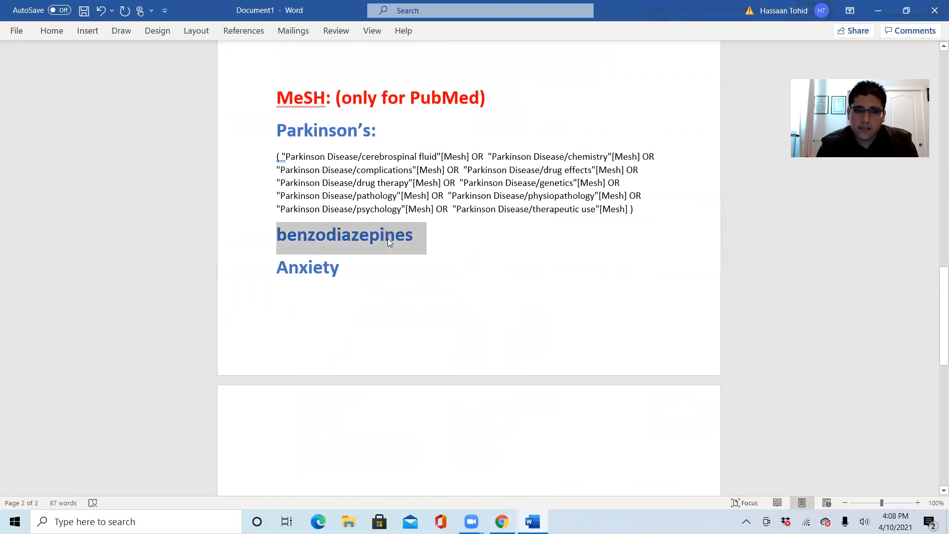
pyautogui.rightClick(388, 238)
pyautogui.click(438, 267)
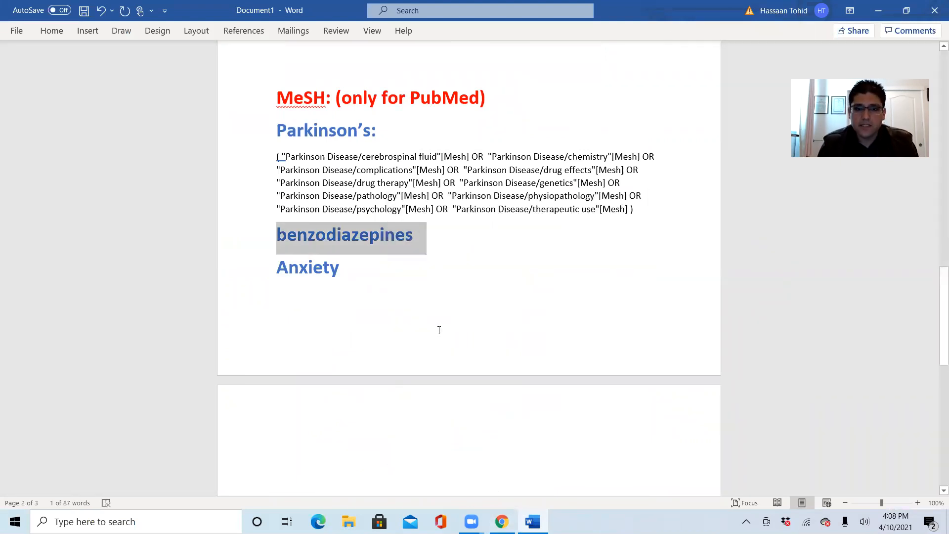
# Return to Chrome and search the MeSH database for the copied term benzodiazepines
pyautogui.click(501, 521)
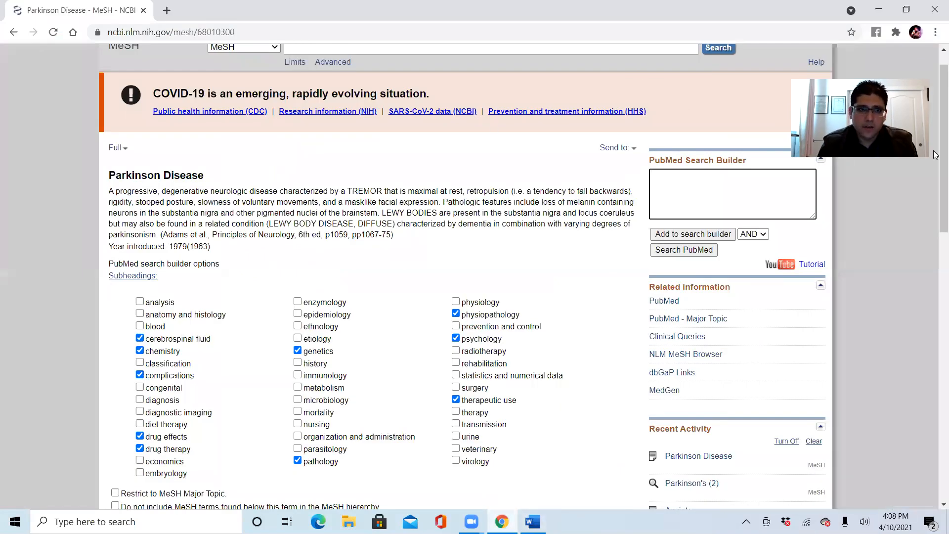
pyautogui.scroll(1, 346, 105)
pyautogui.click(320, 76)
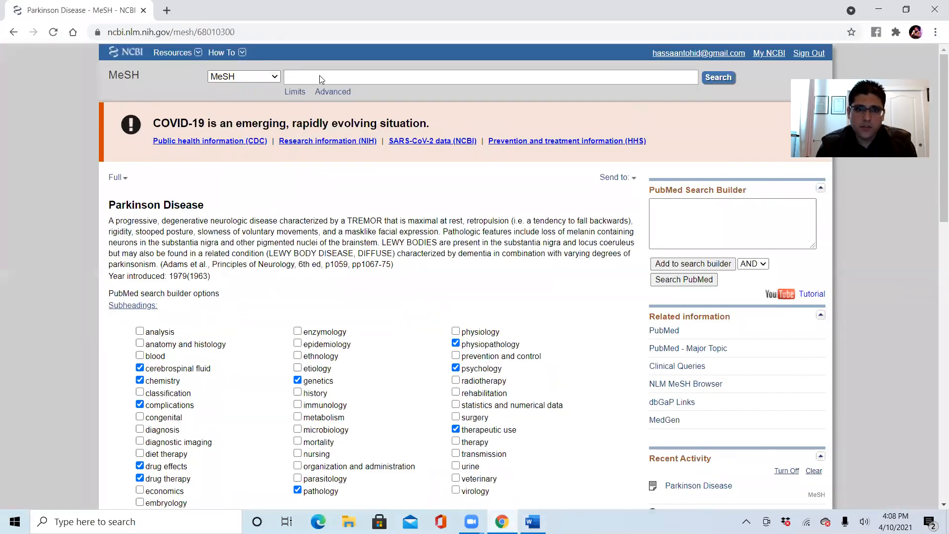
pyautogui.rightClick(321, 80)
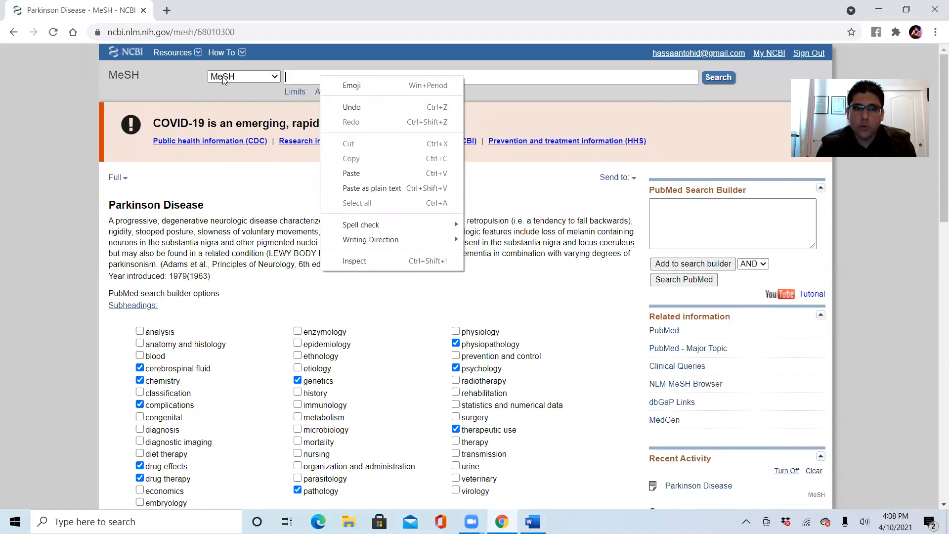
pyautogui.click(296, 71)
pyautogui.rightClick(295, 73)
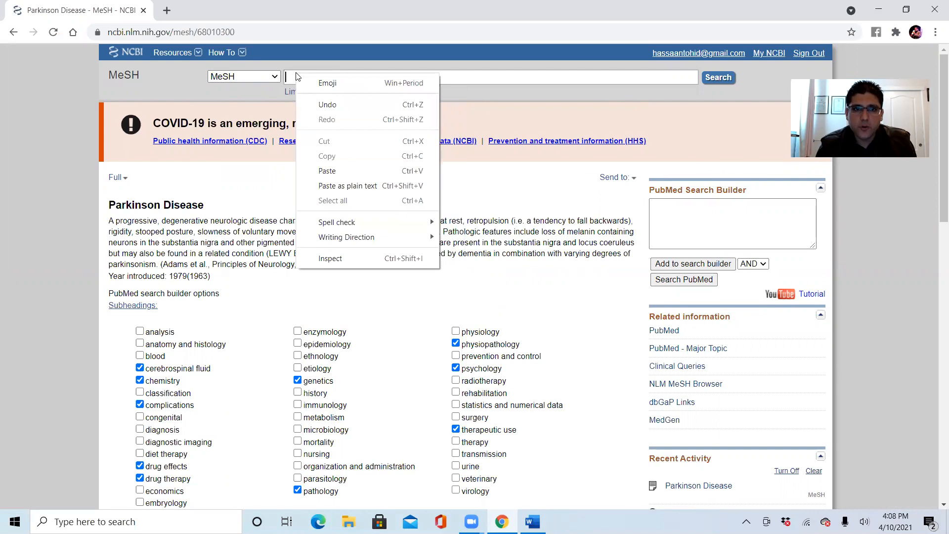
pyautogui.click(357, 168)
pyautogui.hotkey('ctrl', 'v')
pyautogui.click(719, 78)
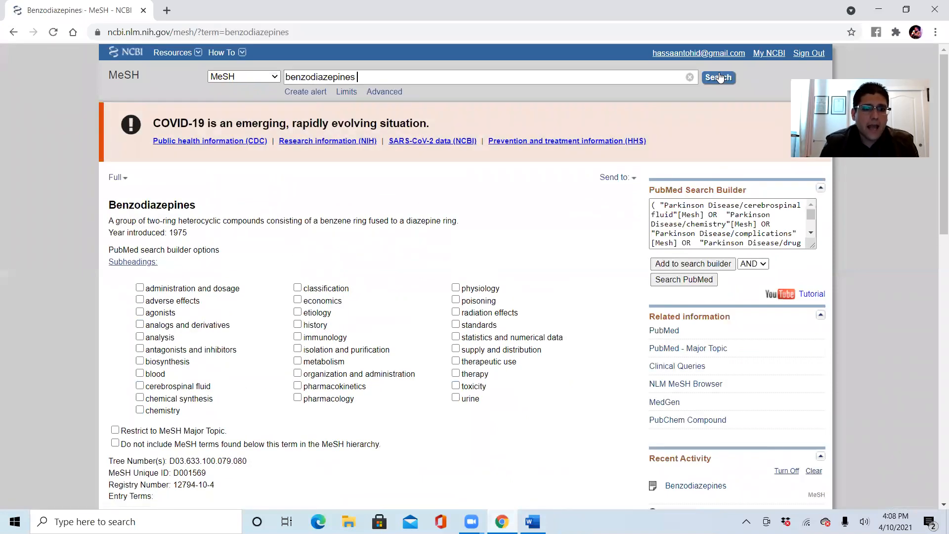
# Clear the leftover Parkinson Disease query from the PubMed Search Builder on the Benzodiazepines page
pyautogui.moveTo(115, 204); pyautogui.dragTo(222, 203)
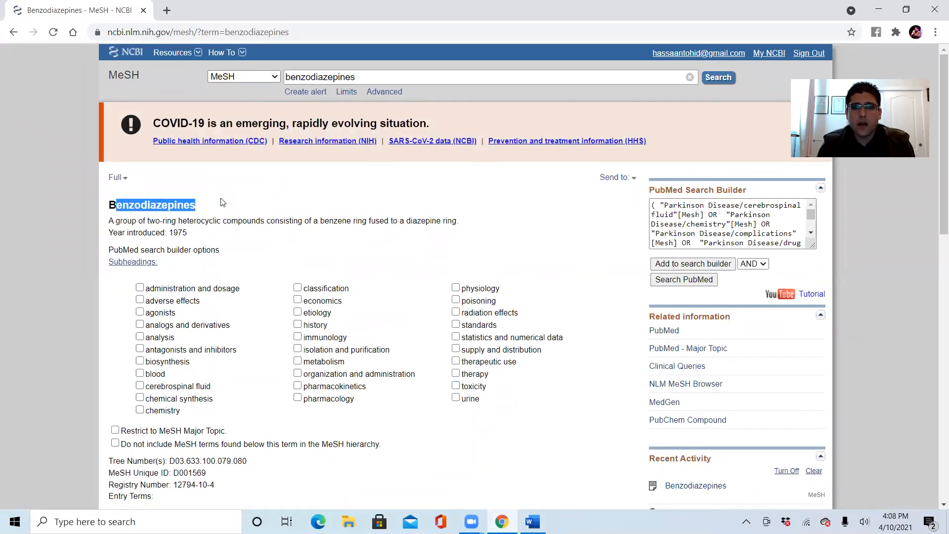
pyautogui.click(782, 226)
pyautogui.hotkey('ctrl', 'a')
pyautogui.press('BackSpace')
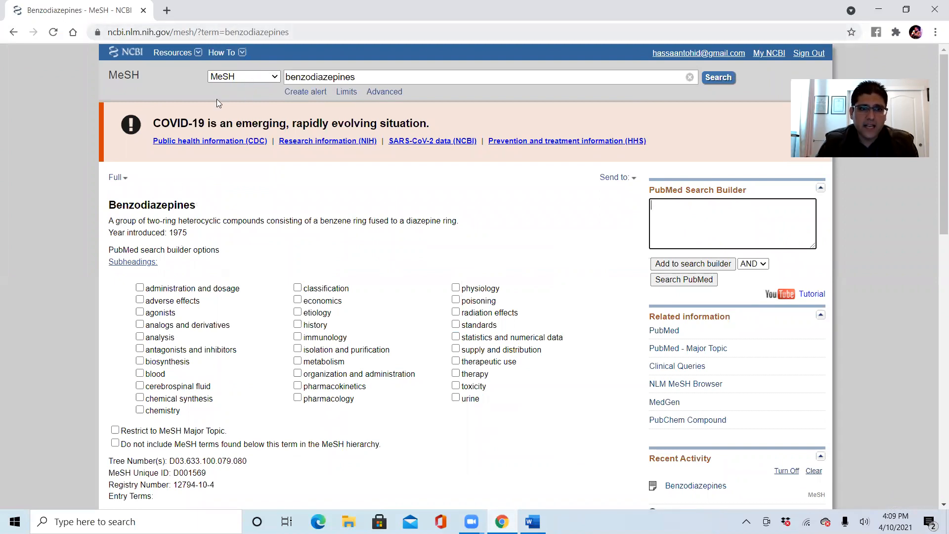
# Open pubmed.ncbi.nlm.nih.gov in a new browser tab and go to its MeSH Database
pyautogui.click(167, 10)
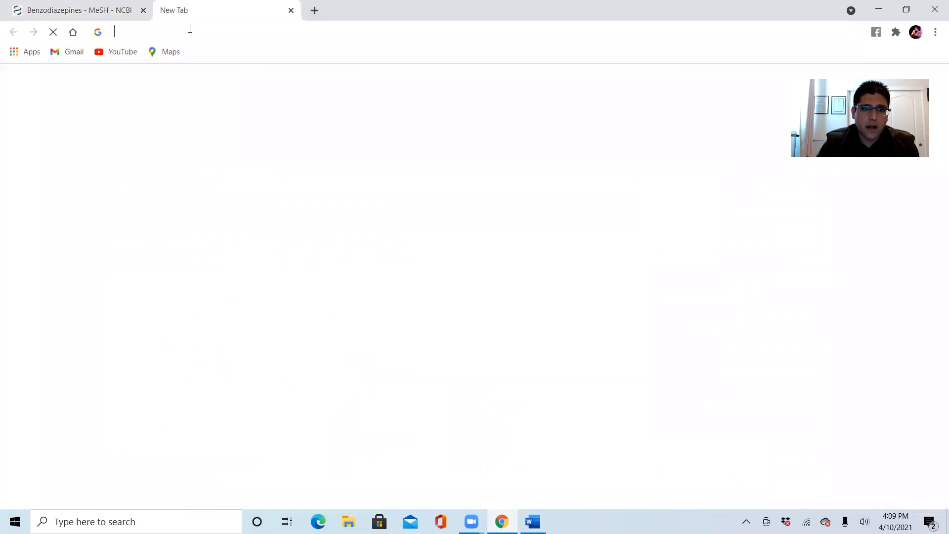
pyautogui.write('pubmed.ncbi.nlm.nih.gov')
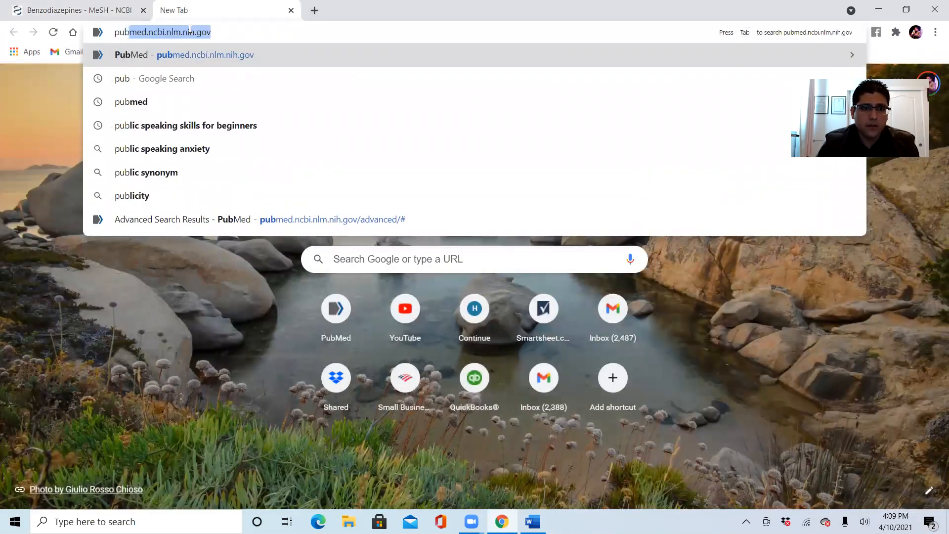
pyautogui.press('Return')
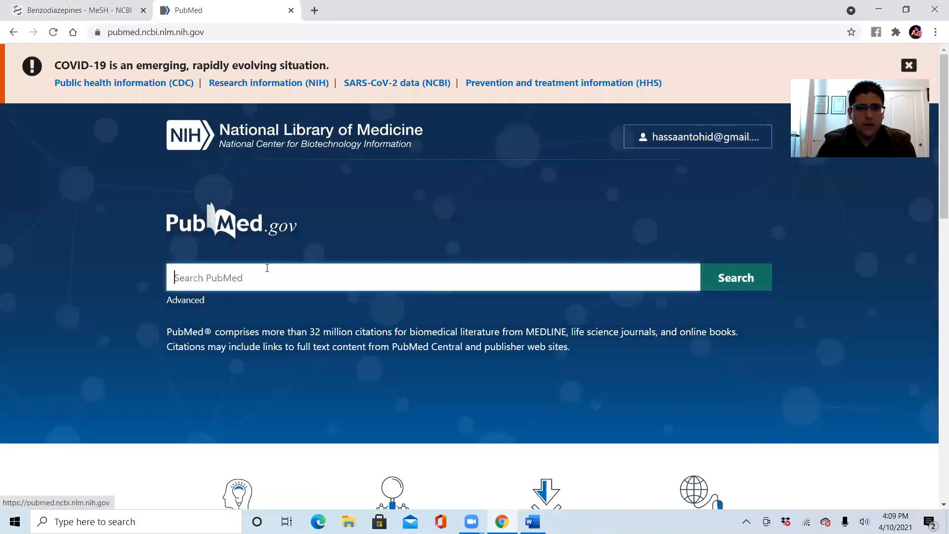
pyautogui.scroll(-5, 934, 210)
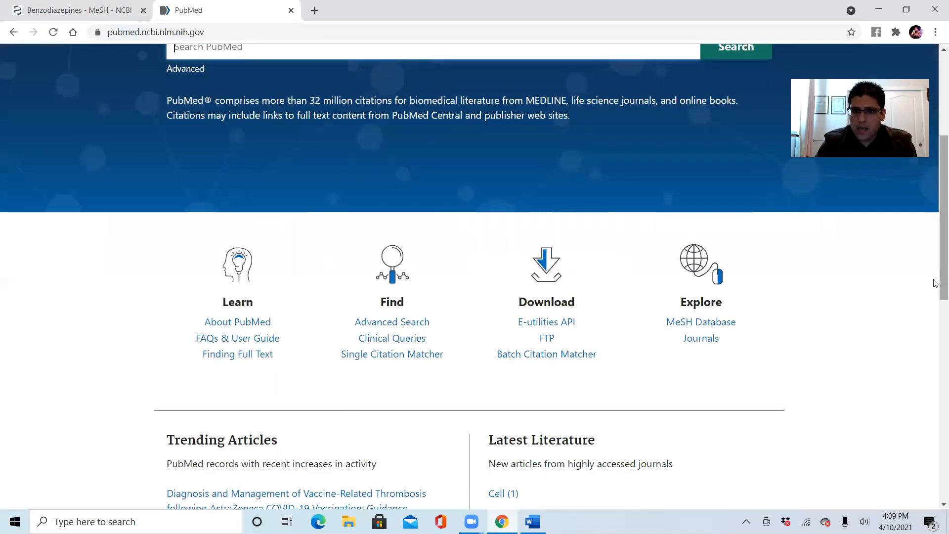
pyautogui.click(690, 324)
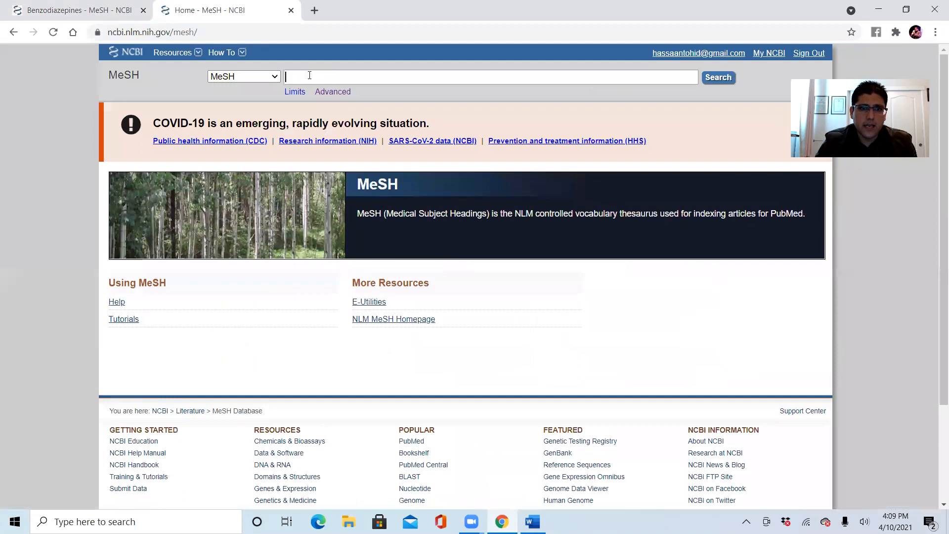
# Search the MeSH database for benzodiazepines in the new browser tab and look over the term's page
pyautogui.rightClick(310, 75)
pyautogui.click(361, 169)
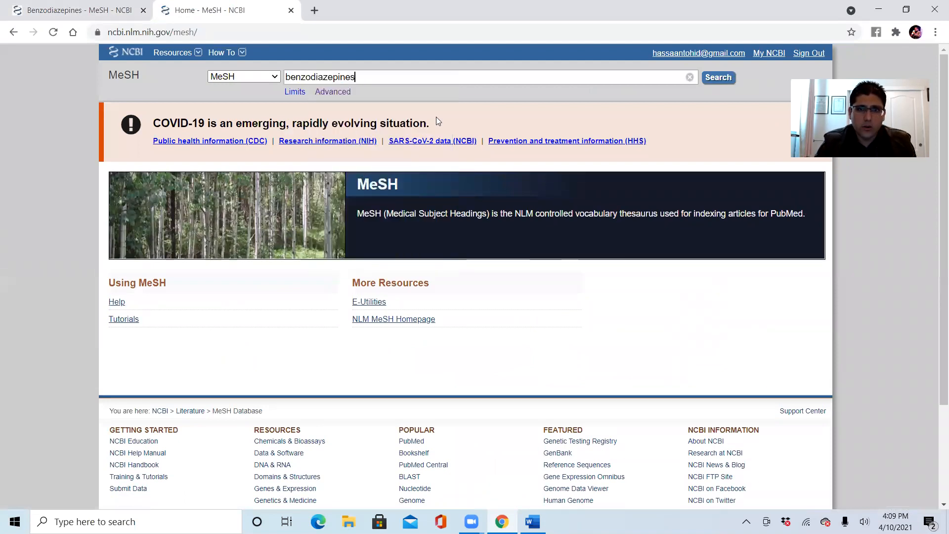
pyautogui.click(721, 83)
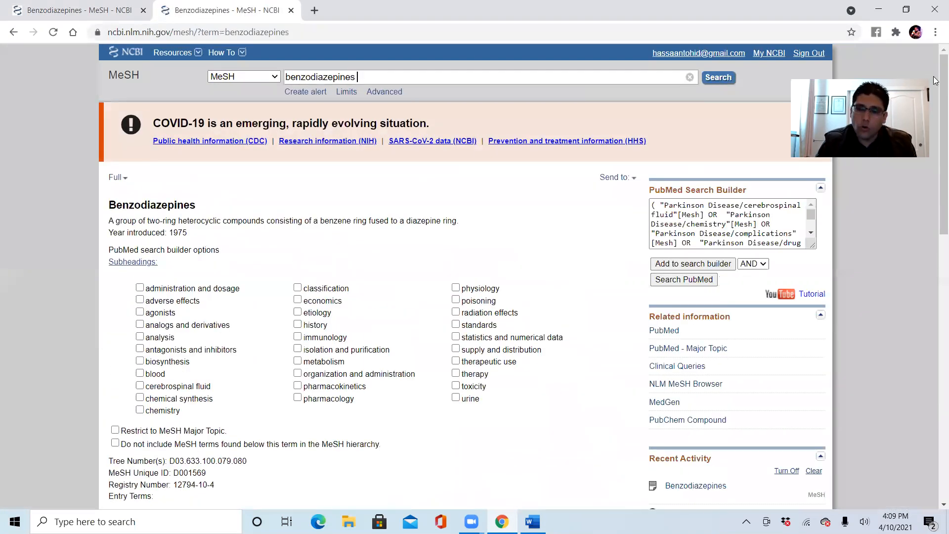
pyautogui.scroll(-5, 935, 132)
pyautogui.scroll(3, 935, 114)
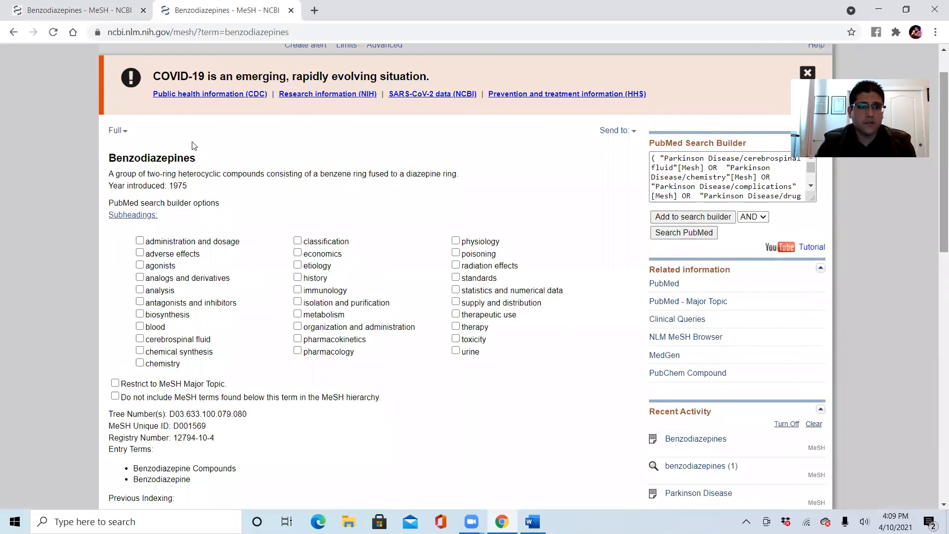
# In the first Benzodiazepines tab, select the subheadings administration and dosage and adverse effects, and review the drugs listed in the MeSH hierarchy
pyautogui.hotkey('ctrl', 'shift', 'Tab')
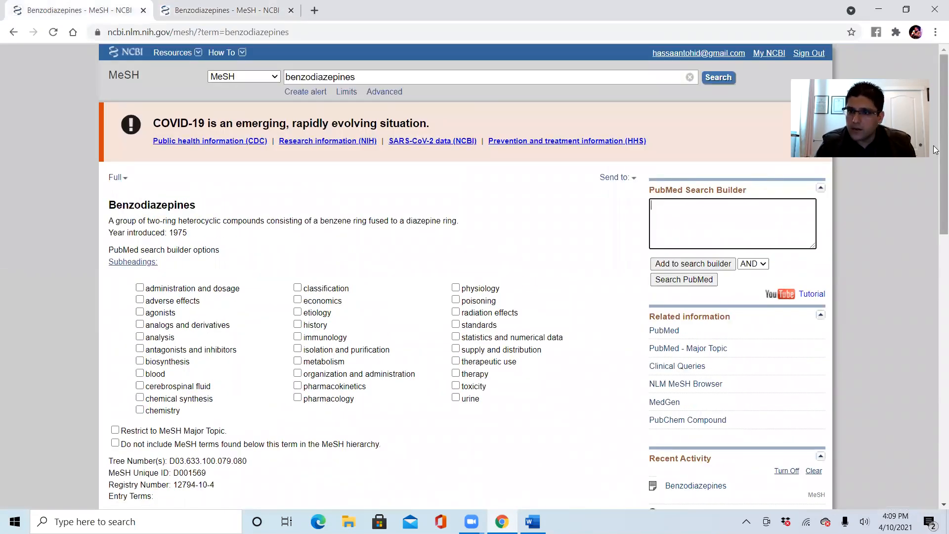
pyautogui.scroll(-2, 936, 149)
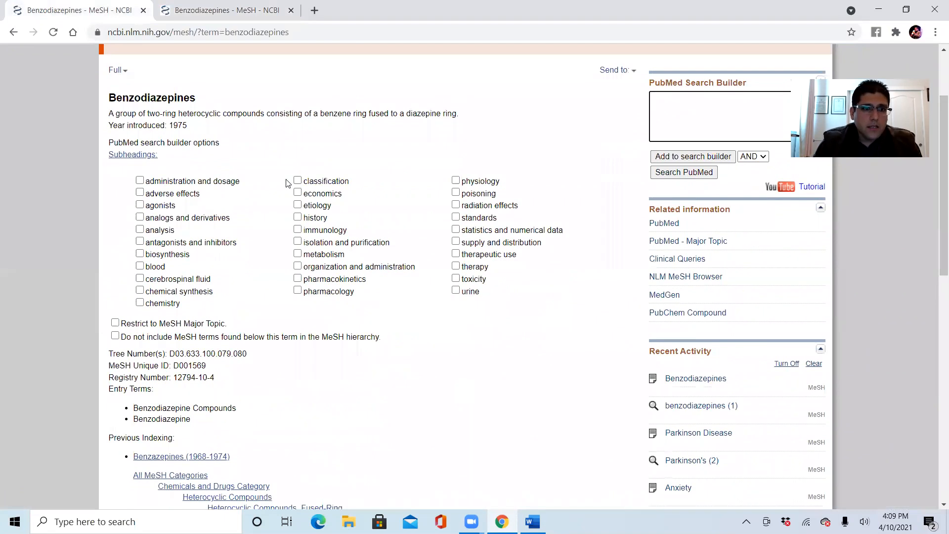
pyautogui.click(140, 181)
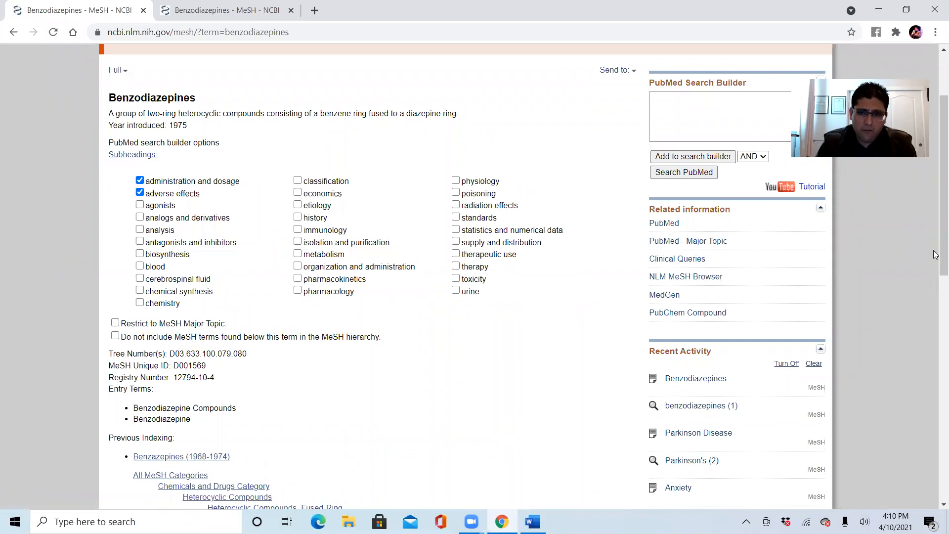
pyautogui.moveTo(936, 259); pyautogui.dragTo(935, 355)
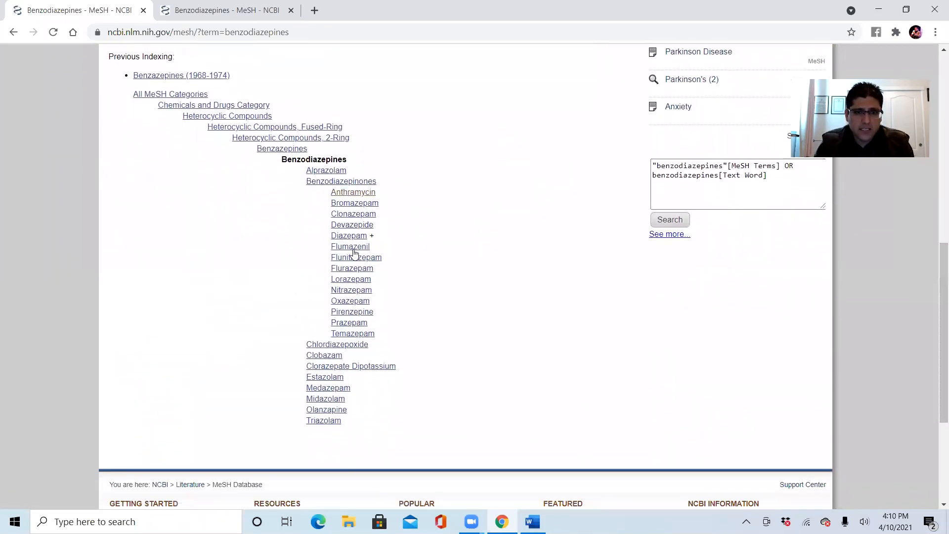
pyautogui.moveTo(936, 305); pyautogui.dragTo(936, 127)
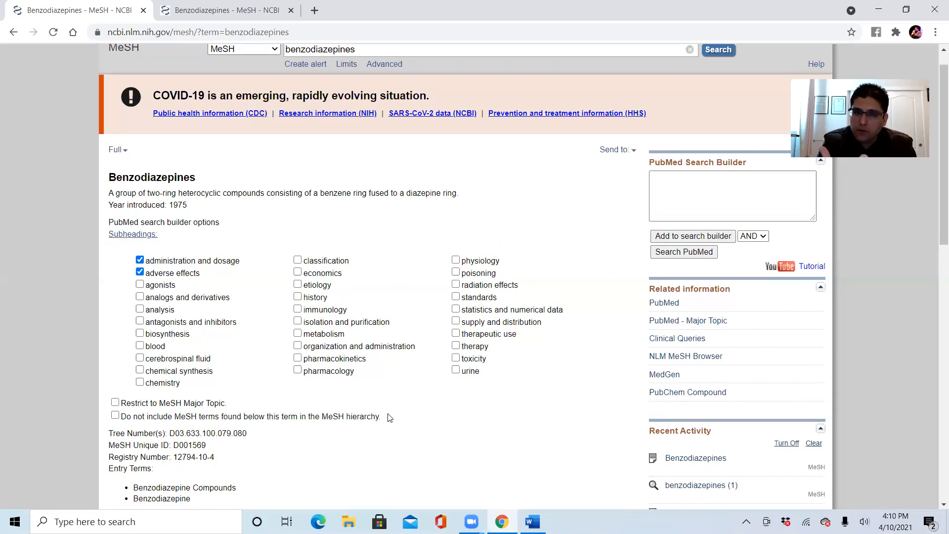
# Add the Benzodiazepines query with the selected subheadings to the PubMed Search Builder and cut it to the clipboard
pyautogui.moveTo(943, 189)
pyautogui.mouseDown()
pyautogui.moveTo(935, 345)
pyautogui.moveTo(936, 180)
pyautogui.mouseUp()
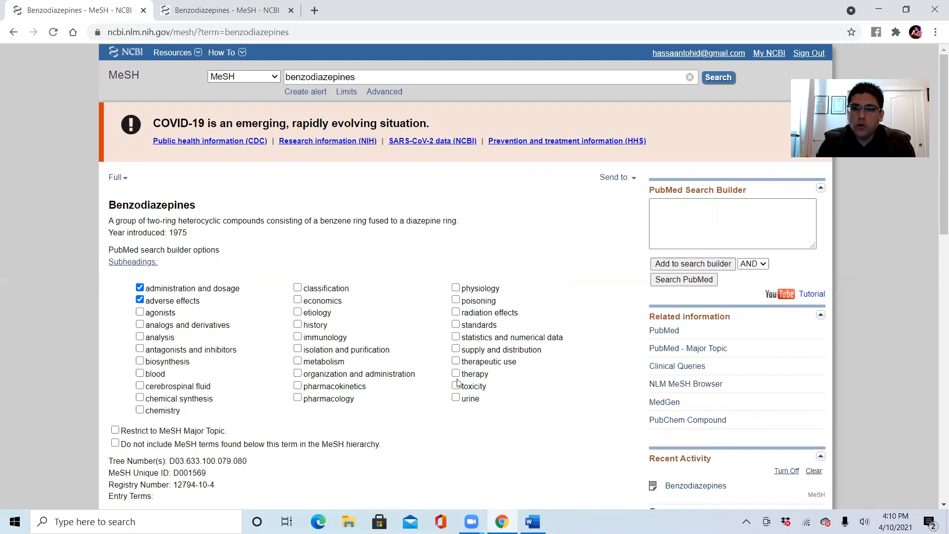
pyautogui.click(693, 265)
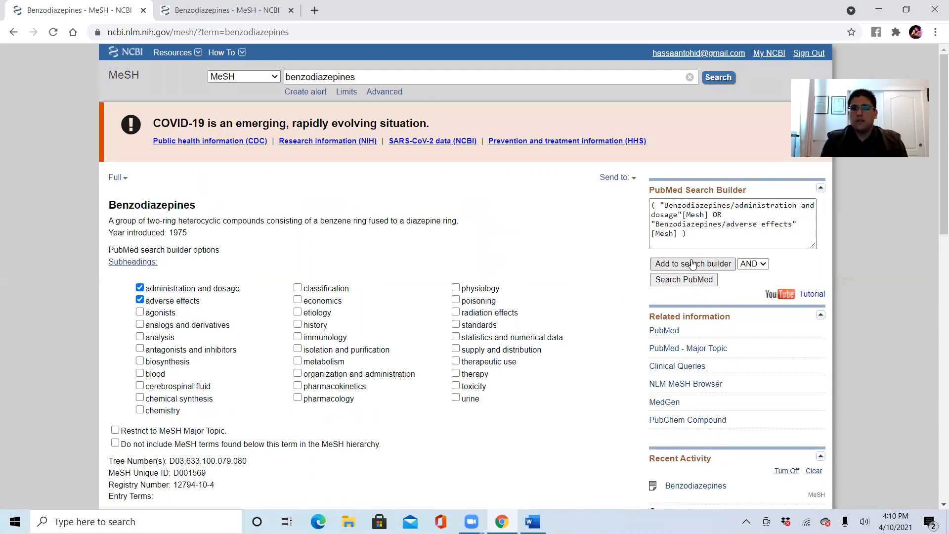
pyautogui.click(698, 238)
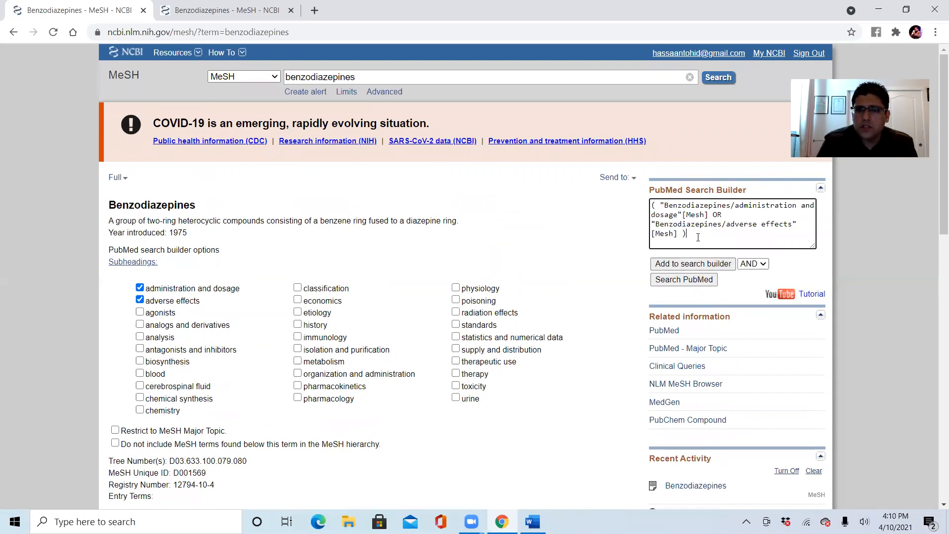
pyautogui.rightClick(657, 203)
pyautogui.click(672, 233)
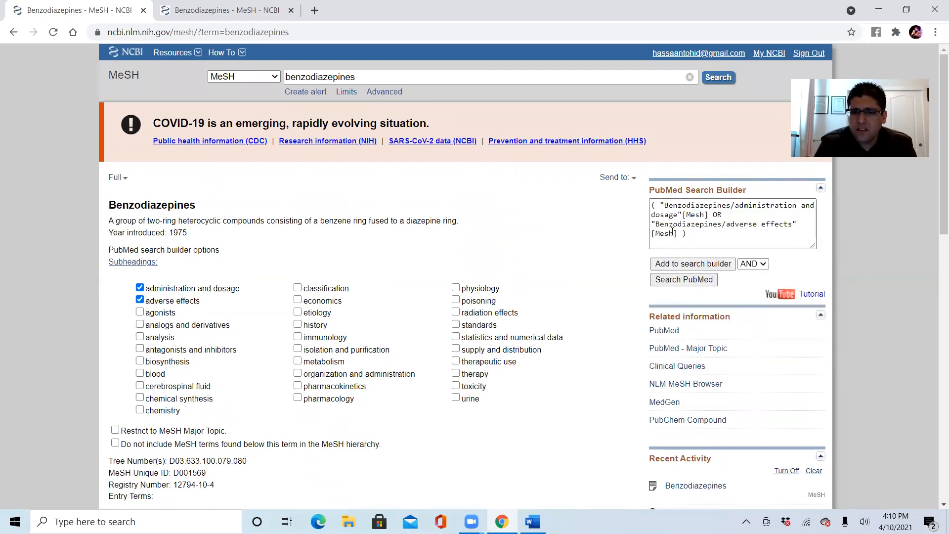
pyautogui.moveTo(701, 237); pyautogui.dragTo(641, 203)
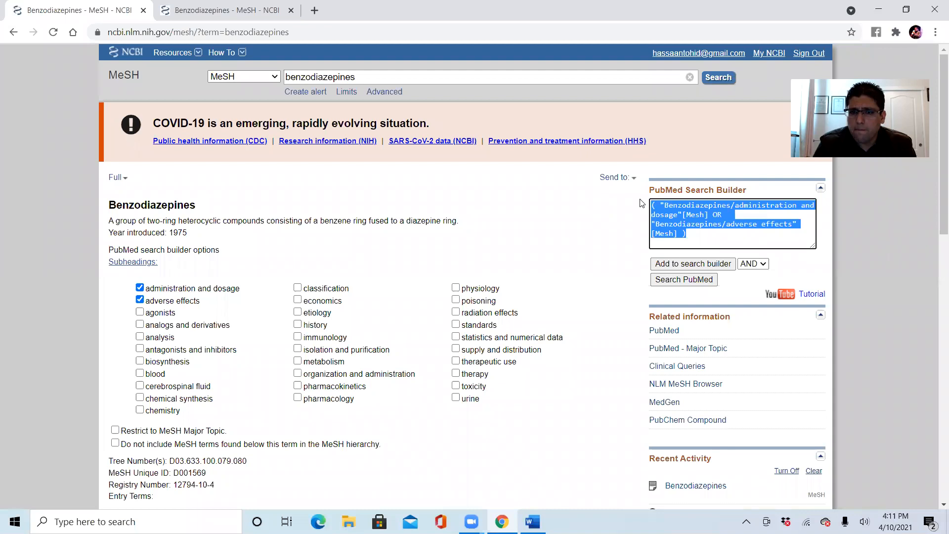
pyautogui.rightClick(682, 212)
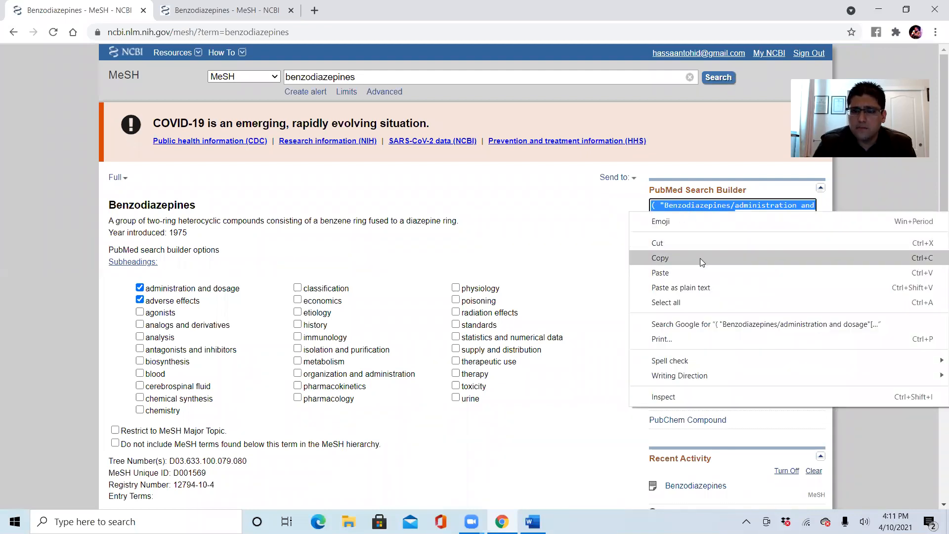
pyautogui.click(699, 242)
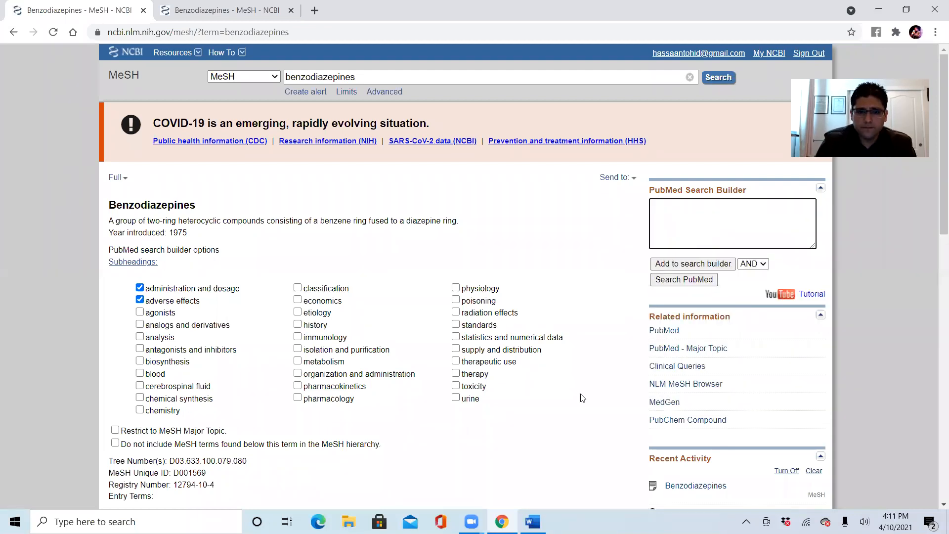
# Switch to the Word document and paste the query on a new line under the benzodiazepines heading
pyautogui.click(533, 519)
pyautogui.click(450, 241)
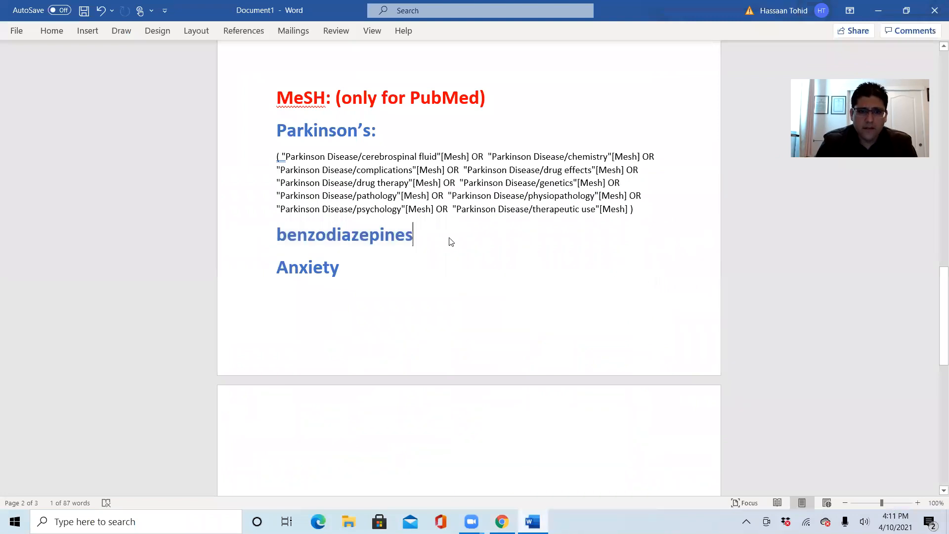
pyautogui.press('Return')
pyautogui.rightClick(348, 272)
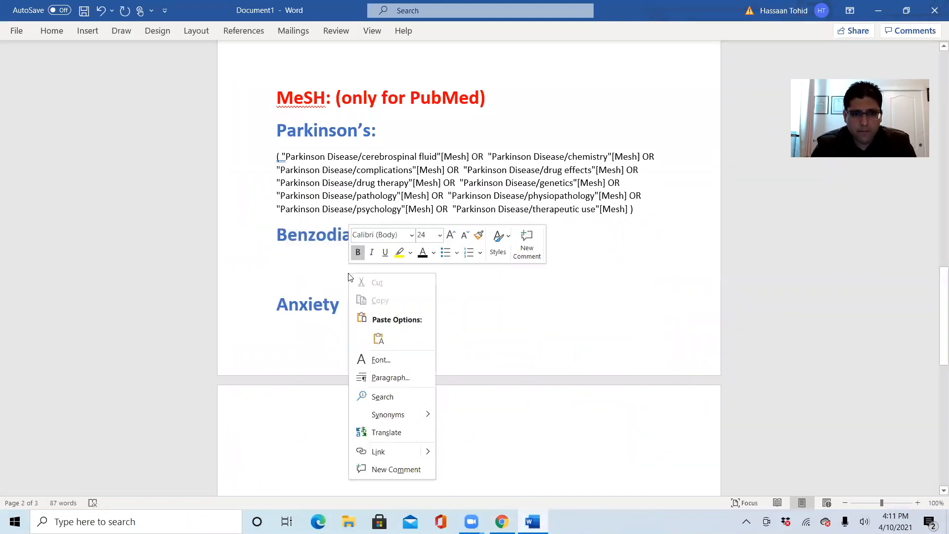
pyautogui.click(374, 339)
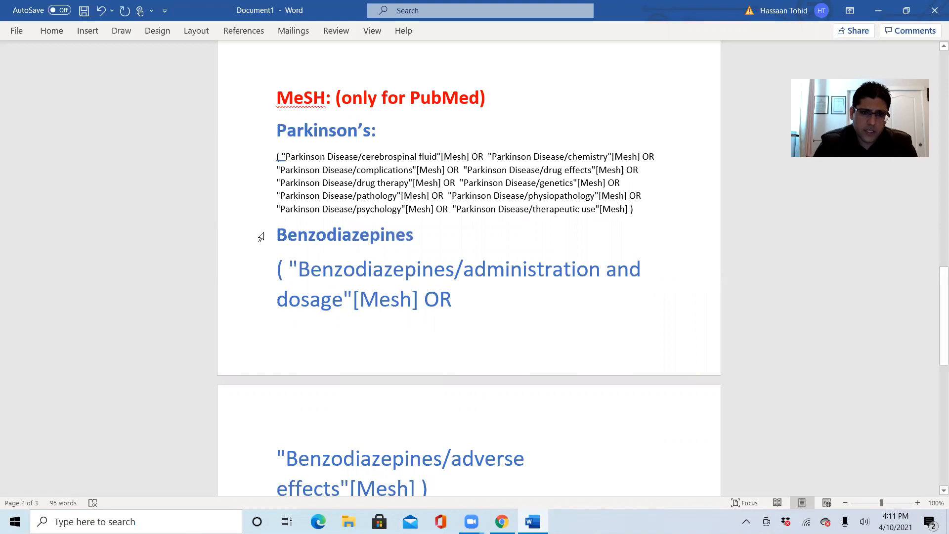
# Change the pasted Benzodiazepines query's font colour to black and reduce its font size
pyautogui.moveTo(276, 267); pyautogui.dragTo(408, 431)
pyautogui.moveTo(434, 492); pyautogui.dragTo(480, 214)
pyautogui.click(592, 172)
pyautogui.click(593, 172)
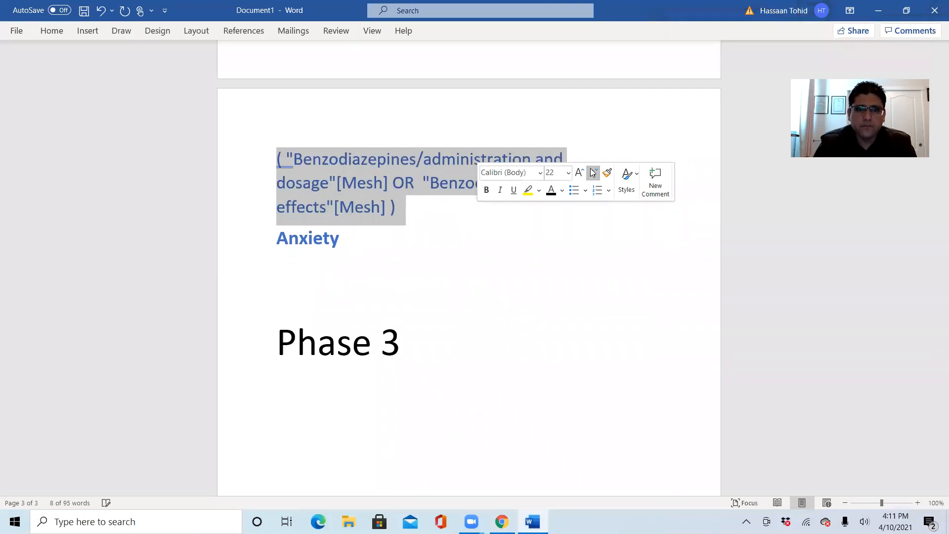
pyautogui.click(551, 190)
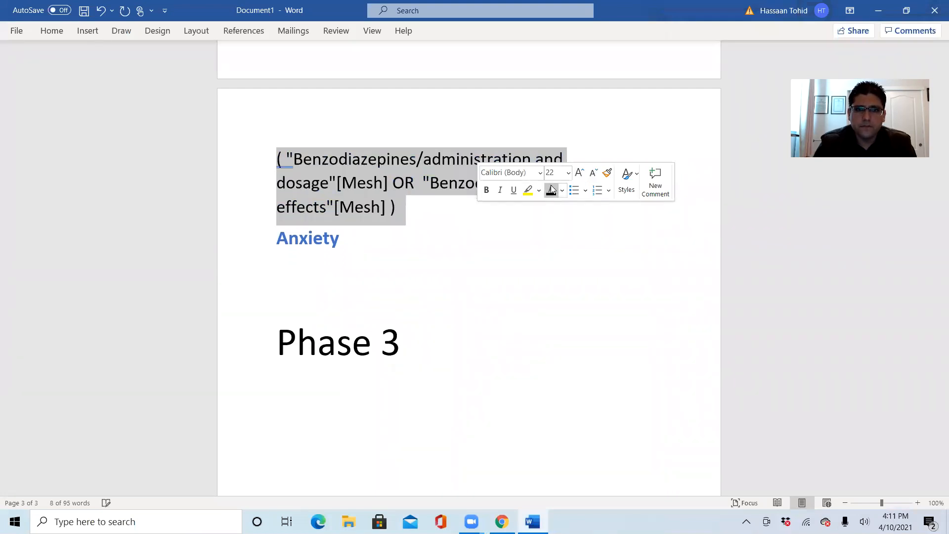
pyautogui.click(593, 172)
pyautogui.moveTo(940, 382); pyautogui.dragTo(936, 332)
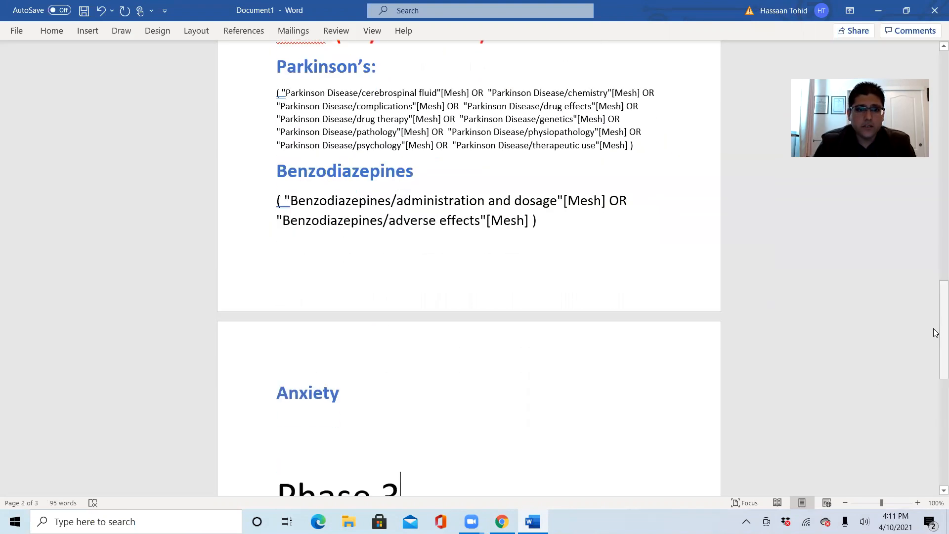
# Remove the space after the Benzodiazepines query's opening bracket and shrink the query text further
pyautogui.rightClick(285, 204)
pyautogui.click(342, 240)
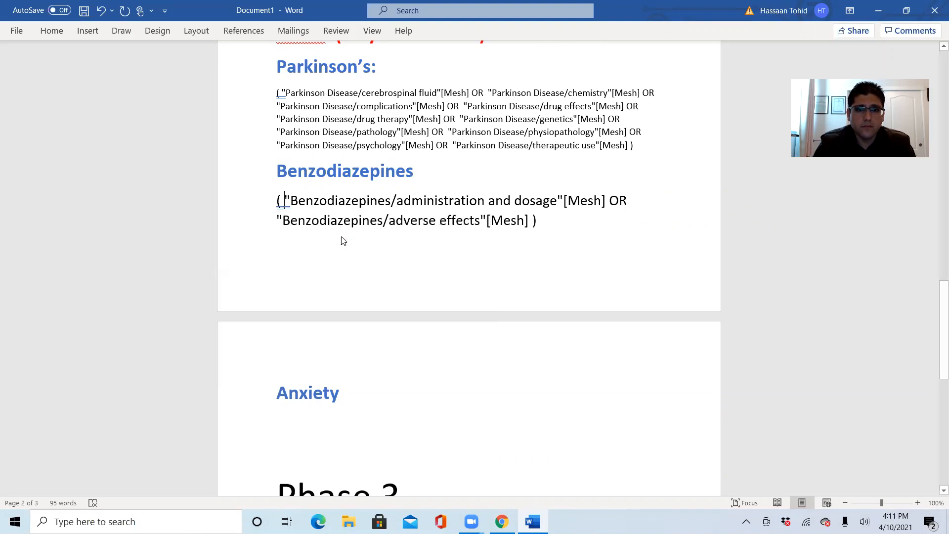
pyautogui.moveTo(573, 226); pyautogui.dragTo(276, 198)
pyautogui.click(372, 155)
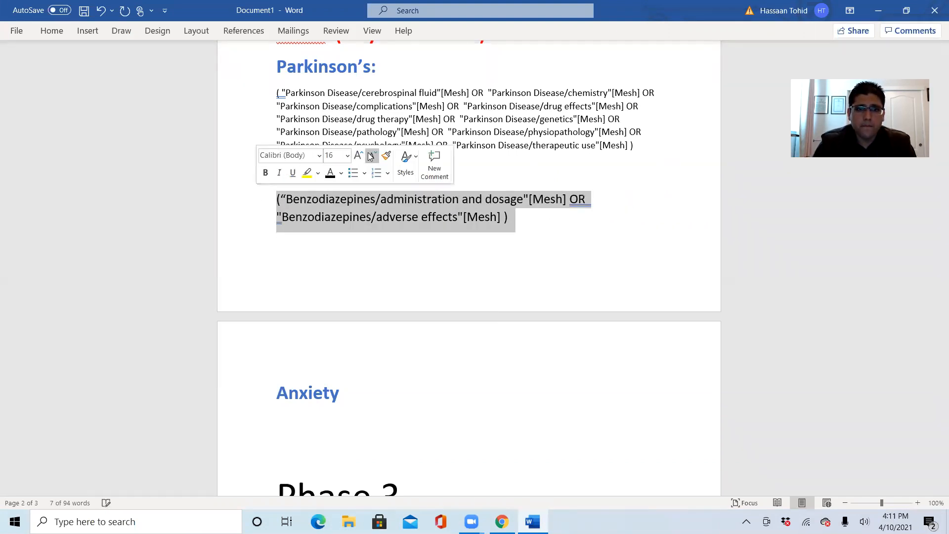
pyautogui.click(373, 155)
pyautogui.click(389, 241)
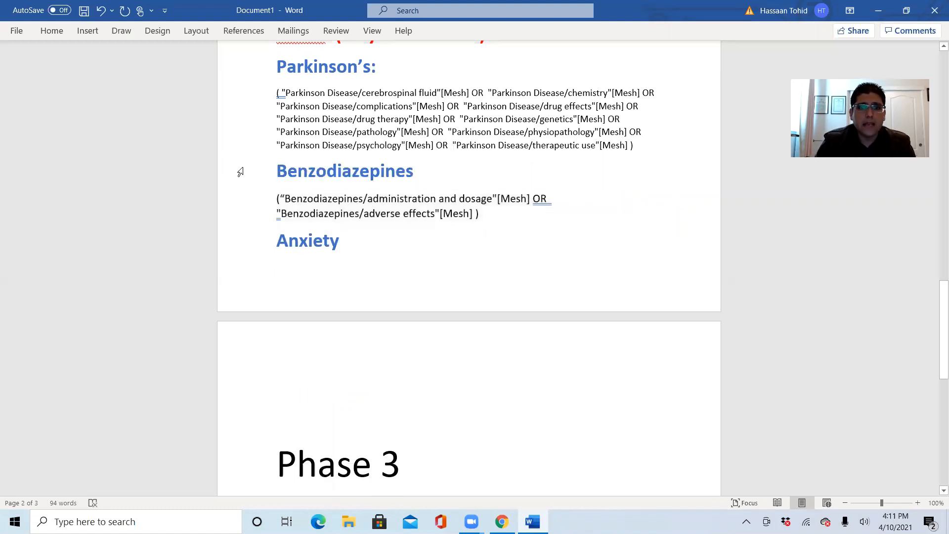
# Insert a page break before the Anxiety heading
pyautogui.click(278, 240)
pyautogui.hotkey('ctrl', 'Return')
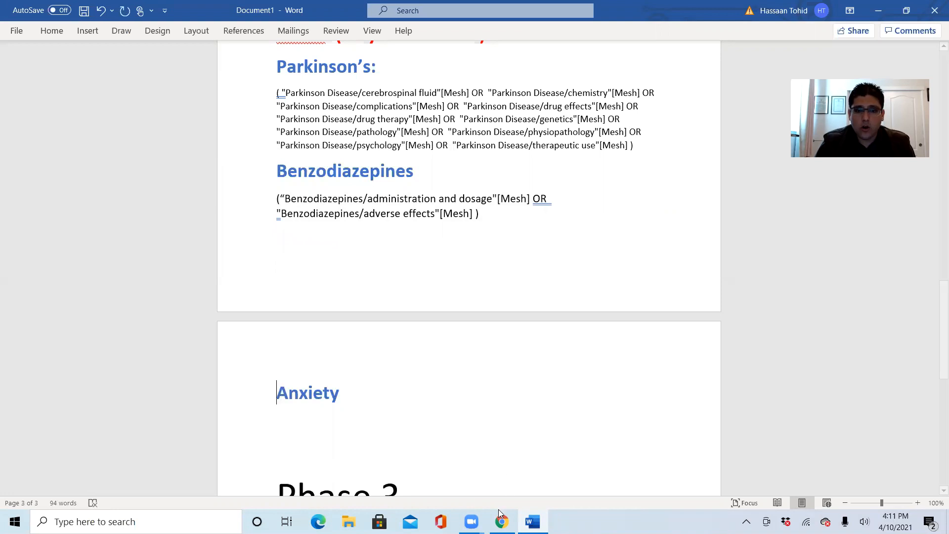
# Switch back to Chrome and search the MeSH database for anxiety in place of benzodiazepines
pyautogui.rightClick(500, 519)
pyautogui.click(501, 519)
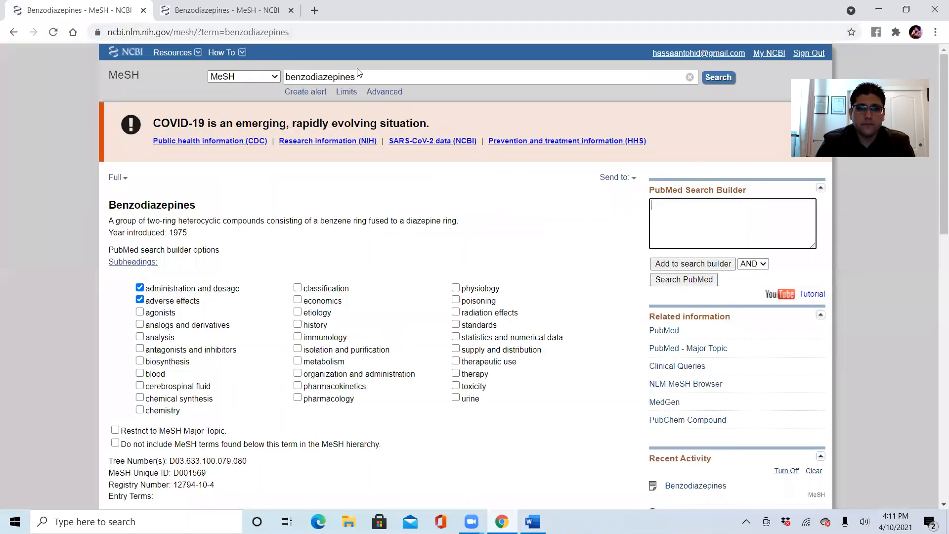
pyautogui.moveTo(362, 89); pyautogui.dragTo(264, 79)
pyautogui.doubleClick(387, 79)
pyautogui.write('anx')
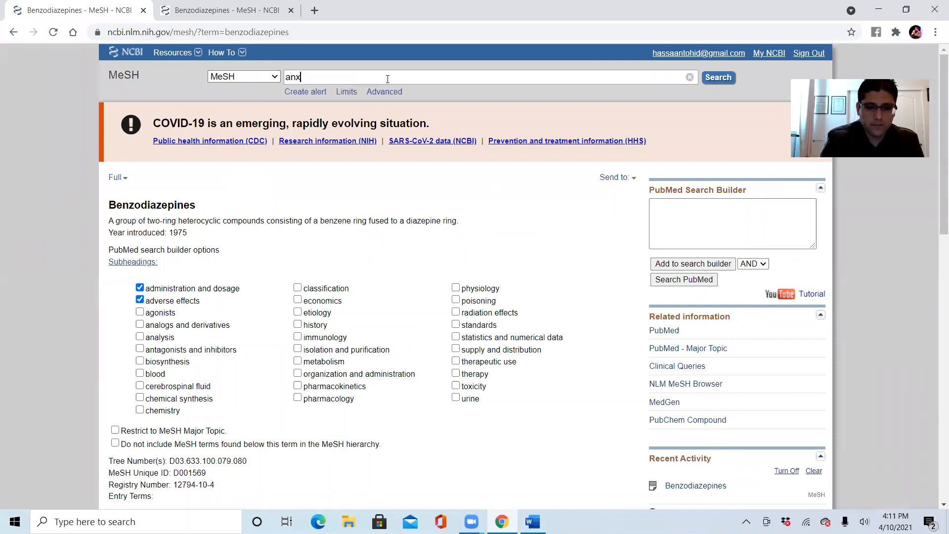
pyautogui.write('iety')
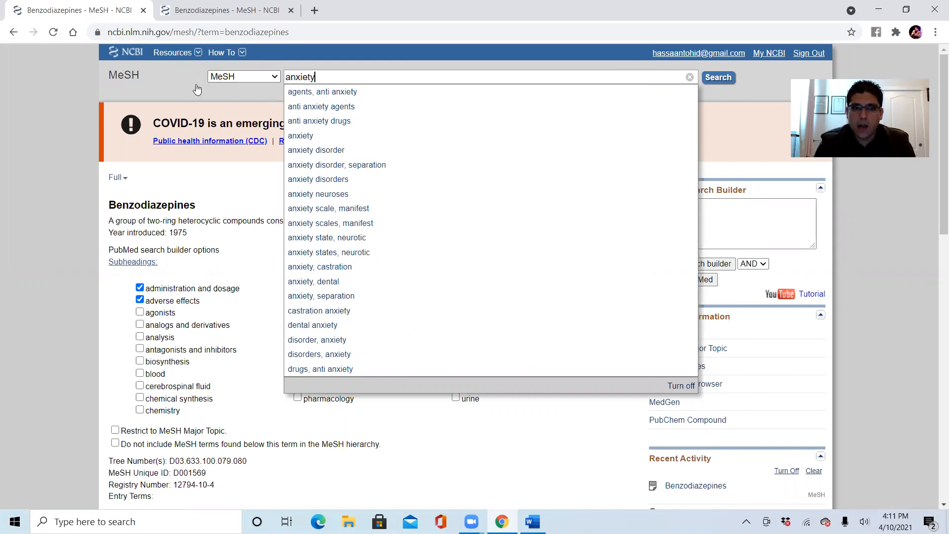
pyautogui.click(728, 80)
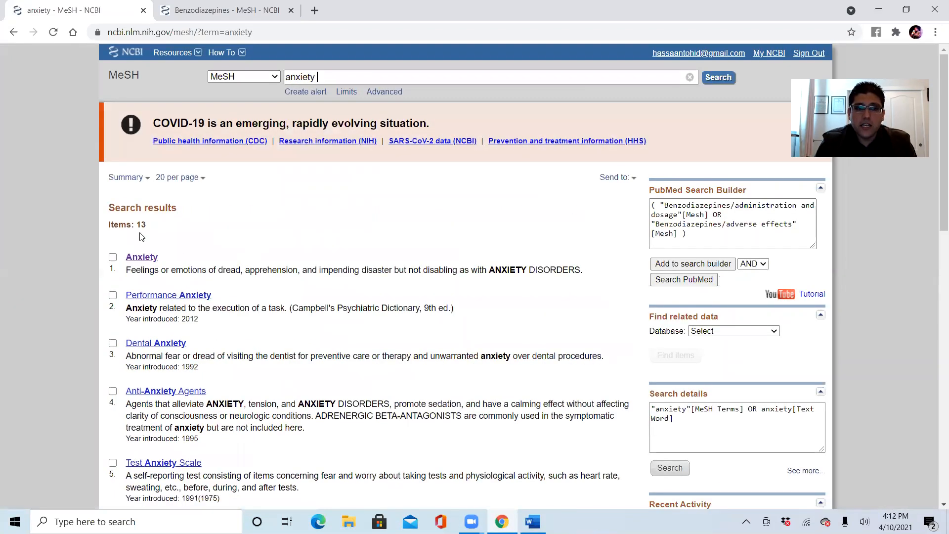
# Look through the anxiety search results and open the page of the MeSH term Anxiety
pyautogui.moveTo(151, 229); pyautogui.dragTo(129, 222)
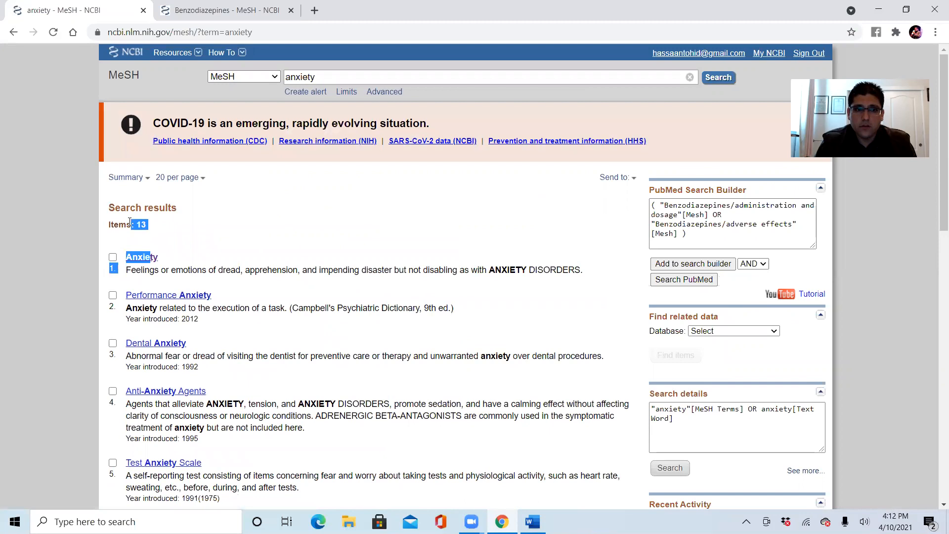
pyautogui.click(158, 226)
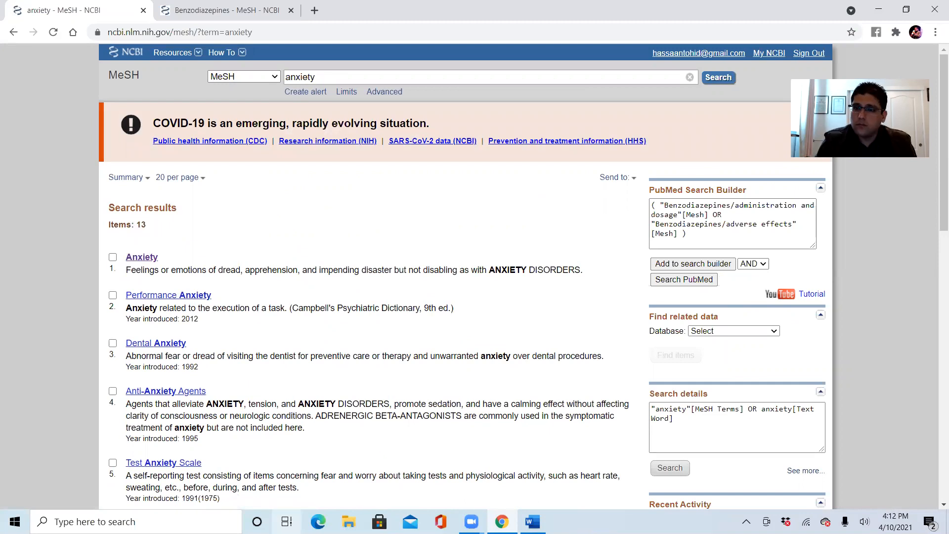
pyautogui.moveTo(935, 200); pyautogui.dragTo(934, 377)
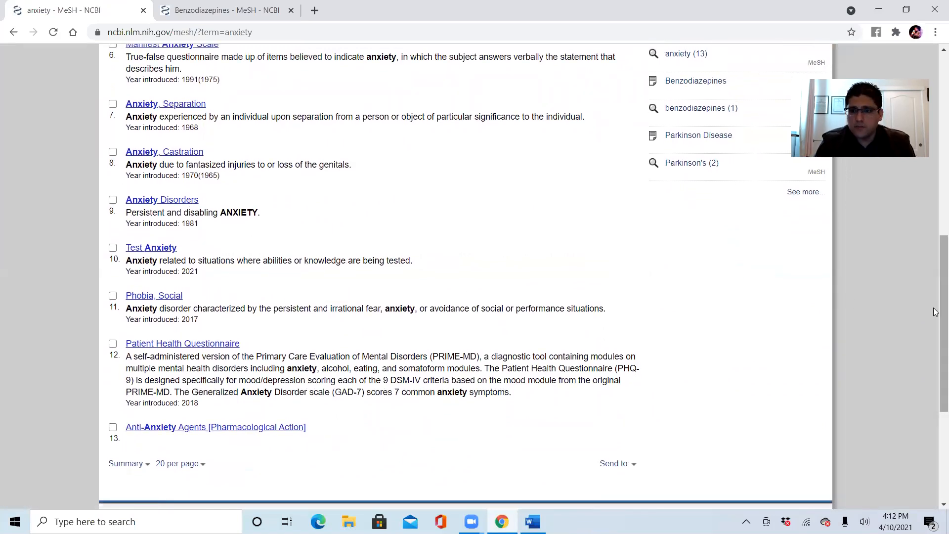
pyautogui.scroll(1, 934, 296)
pyautogui.moveTo(934, 295); pyautogui.dragTo(934, 190)
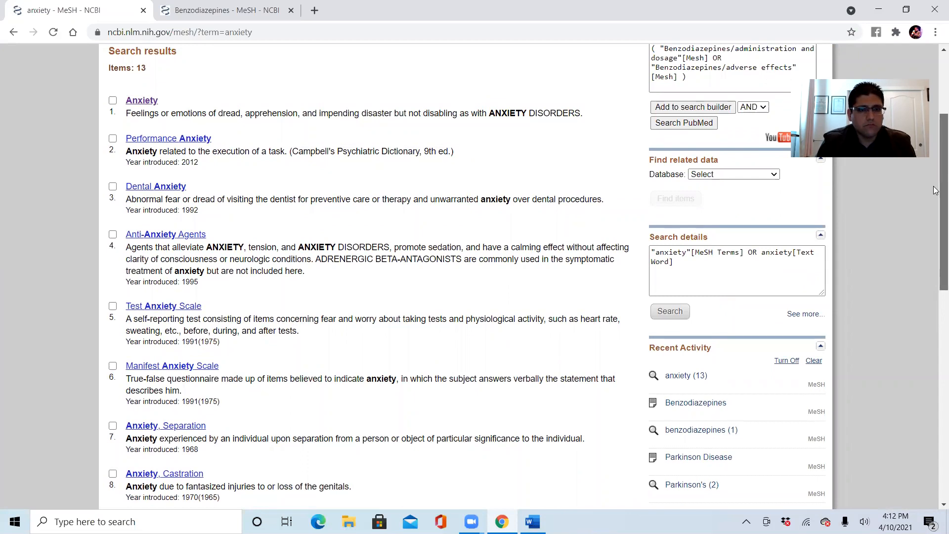
pyautogui.moveTo(934, 190); pyautogui.dragTo(934, 163)
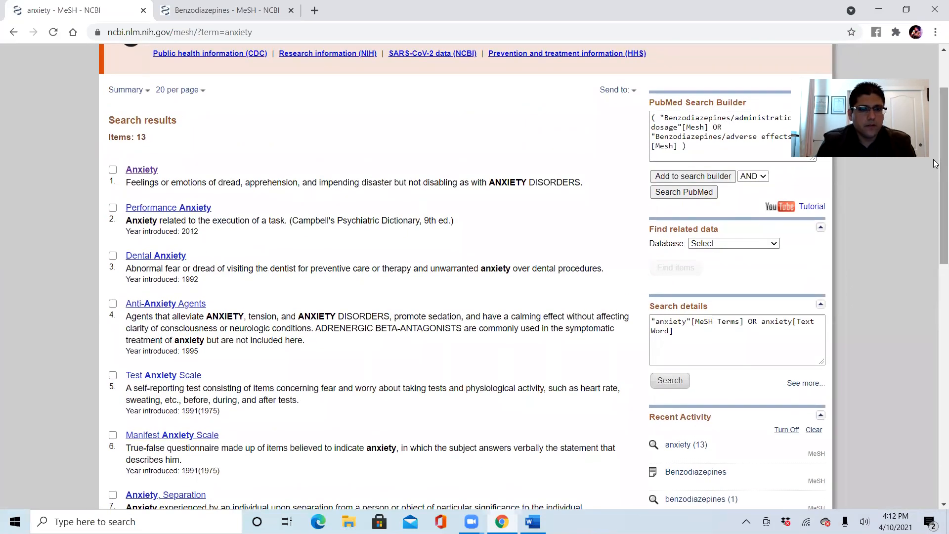
pyautogui.click(141, 171)
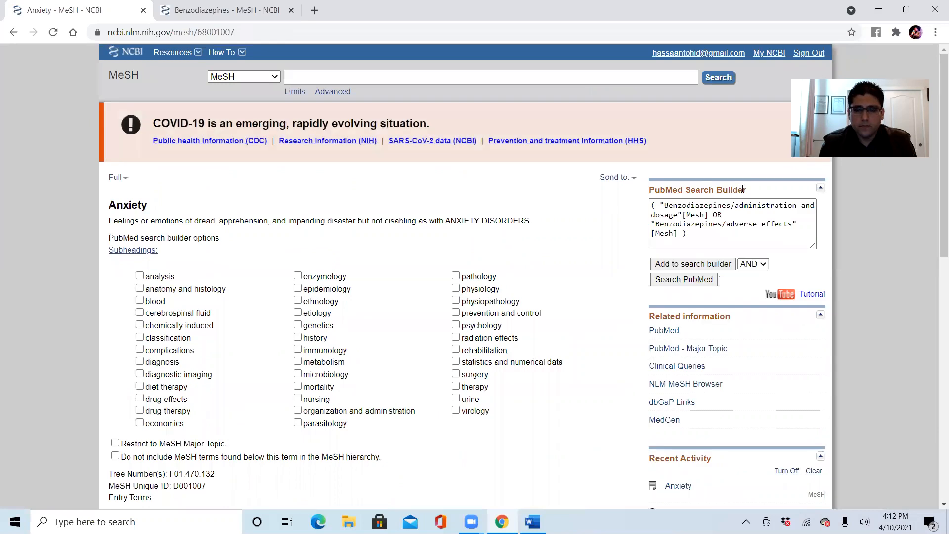
# Clear the leftover Benzodiazepines query from the PubMed Search Builder on the Anxiety page
pyautogui.click(756, 245)
pyautogui.rightClick(625, 187)
pyautogui.click(601, 245)
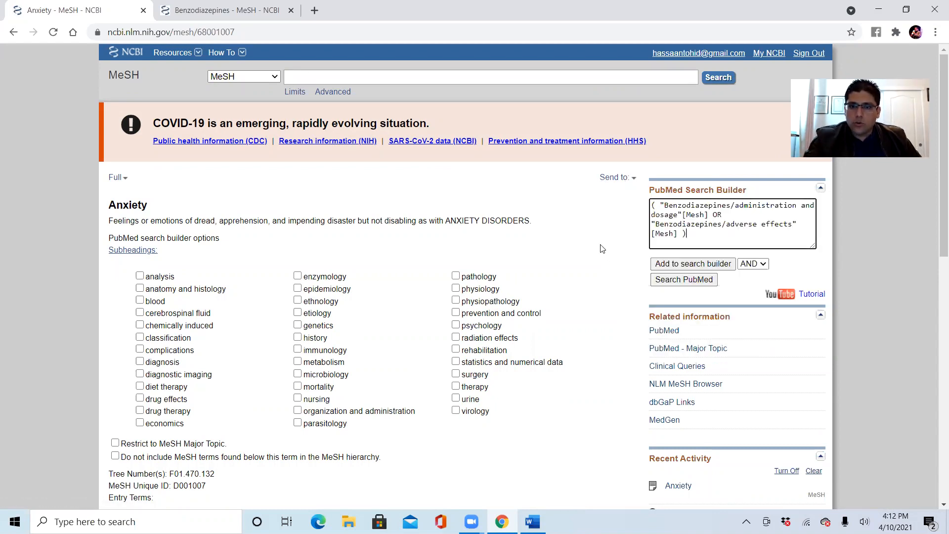
pyautogui.click(689, 235)
pyautogui.rightClick(632, 199)
pyautogui.click(585, 231)
pyautogui.click(682, 235)
pyautogui.hotkey('ctrl', 'a')
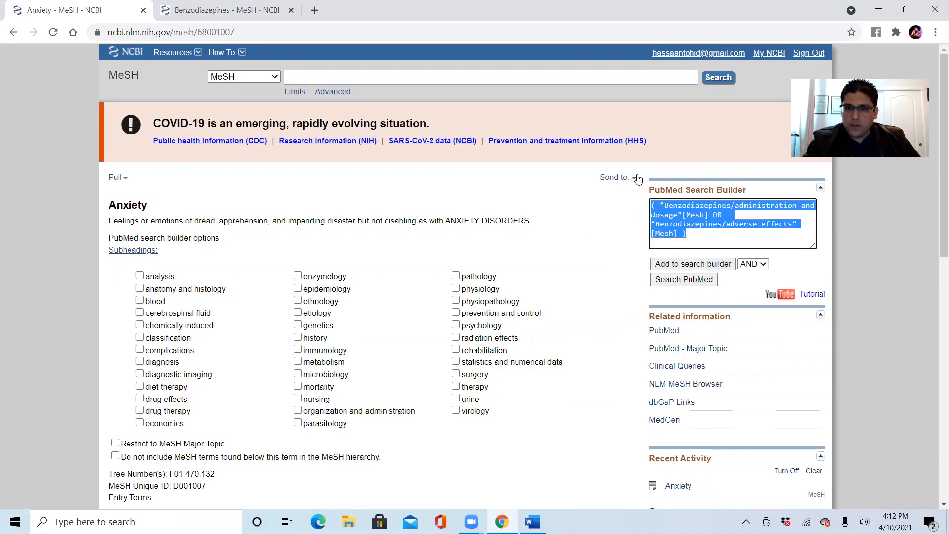
pyautogui.press('BackSpace')
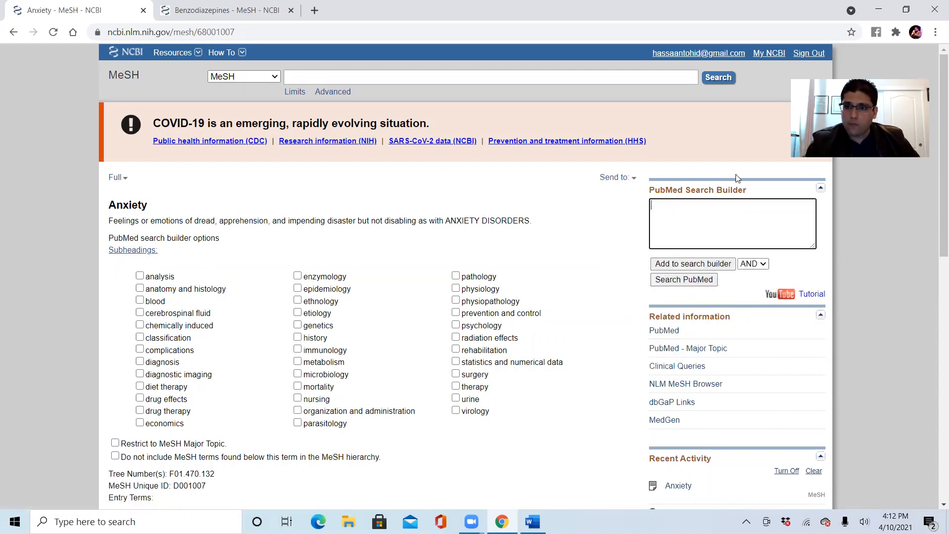
# Add Anxiety to the search builder with the subheadings drug effects and drug therapy, excluding MeSH terms below it in the hierarchy
pyautogui.scroll(-2, 935, 187)
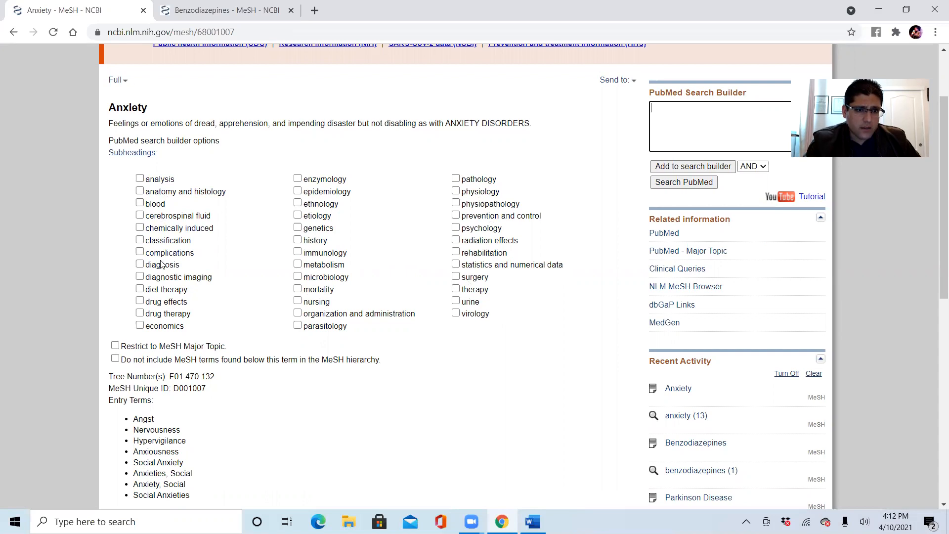
pyautogui.click(140, 300)
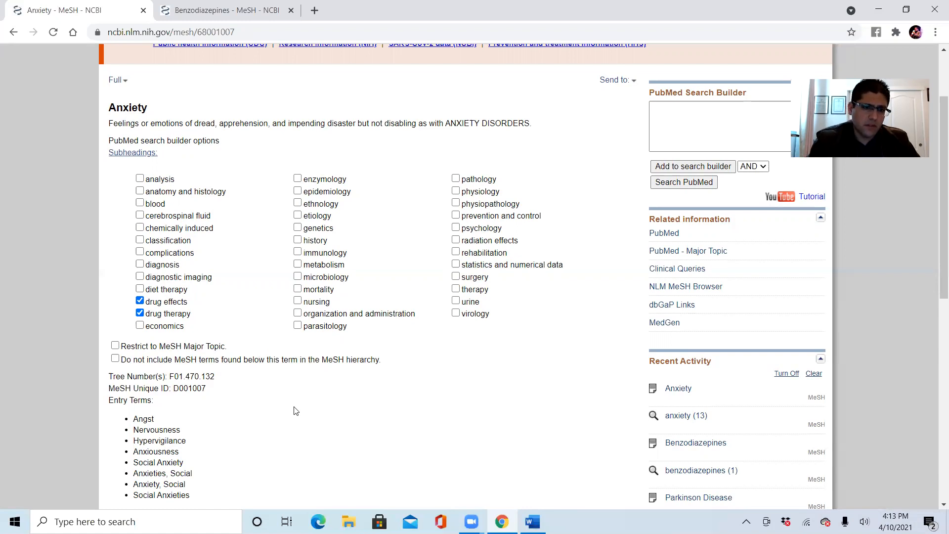
pyautogui.moveTo(935, 257); pyautogui.dragTo(931, 290)
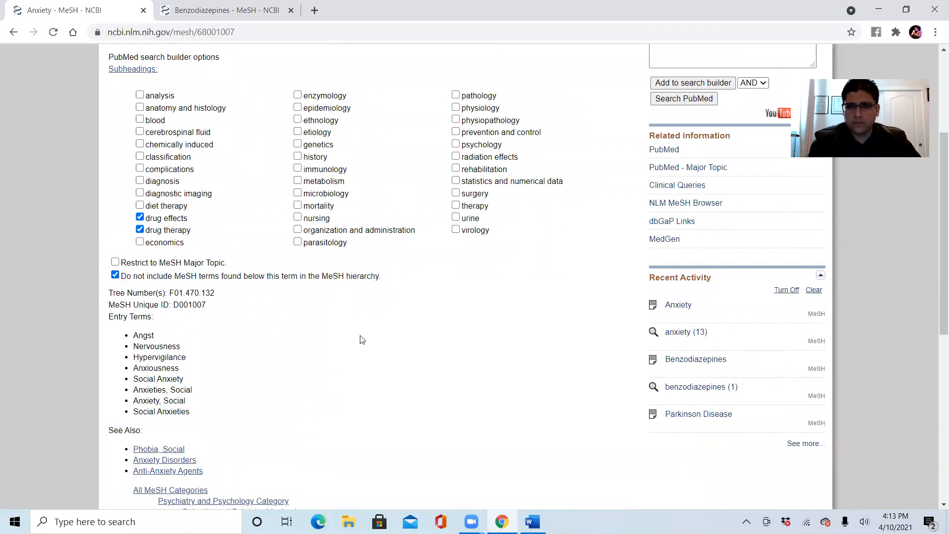
pyautogui.scroll(4, 935, 231)
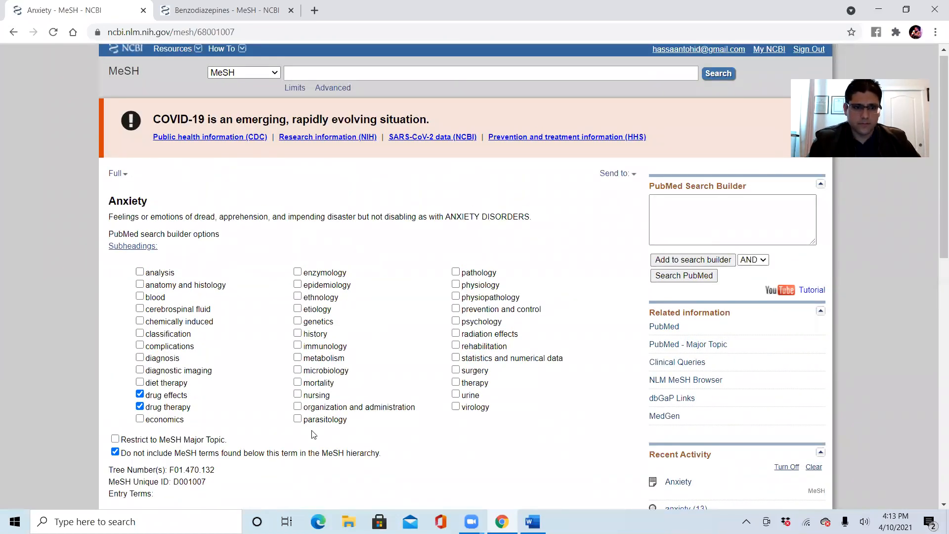
pyautogui.click(701, 261)
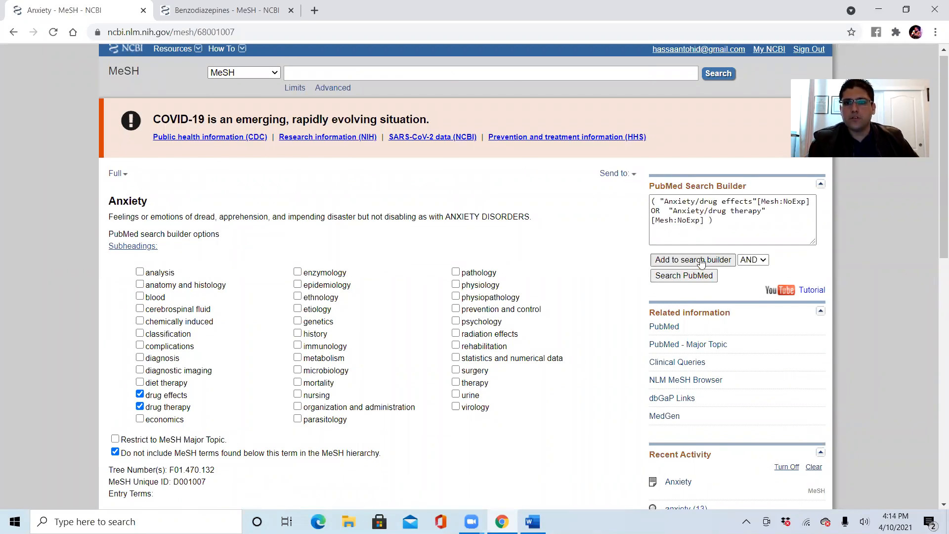
pyautogui.moveTo(730, 220); pyautogui.dragTo(640, 199)
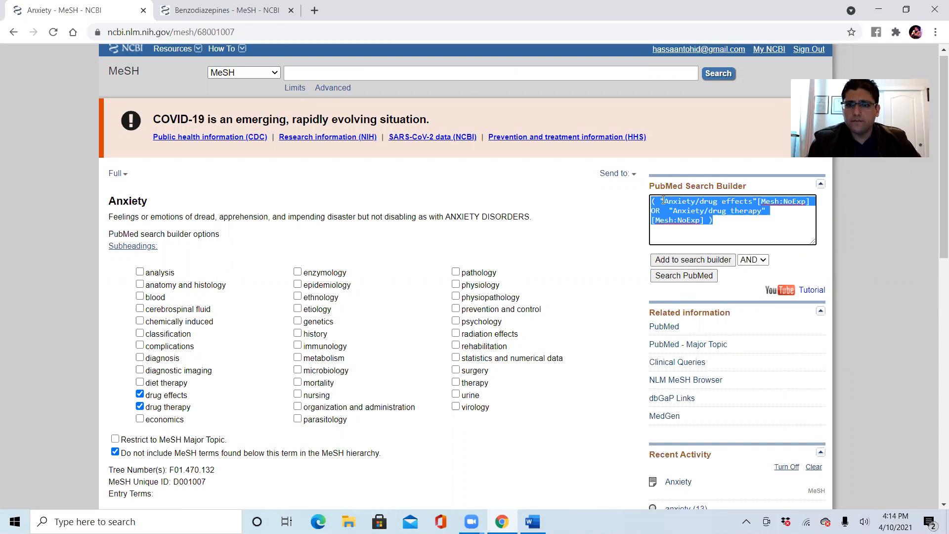
pyautogui.rightClick(717, 207)
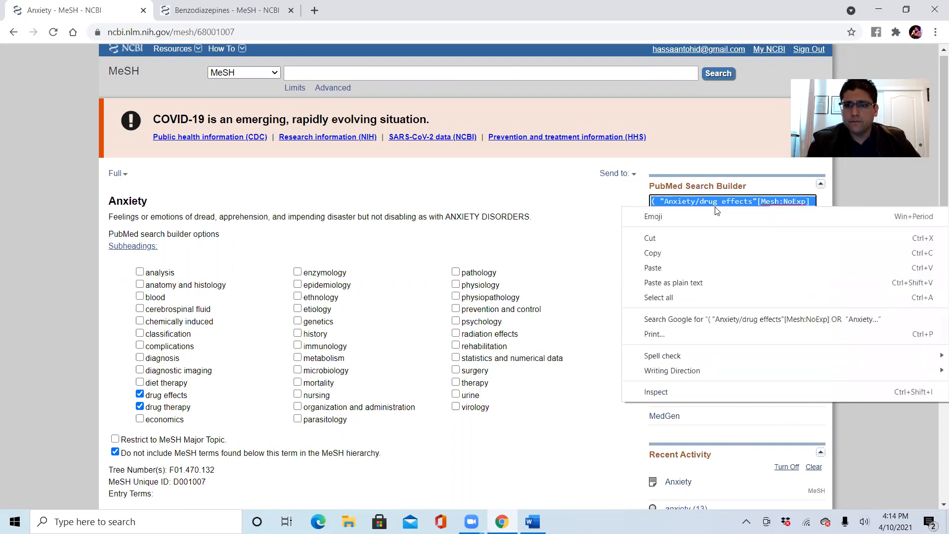
pyautogui.click(575, 240)
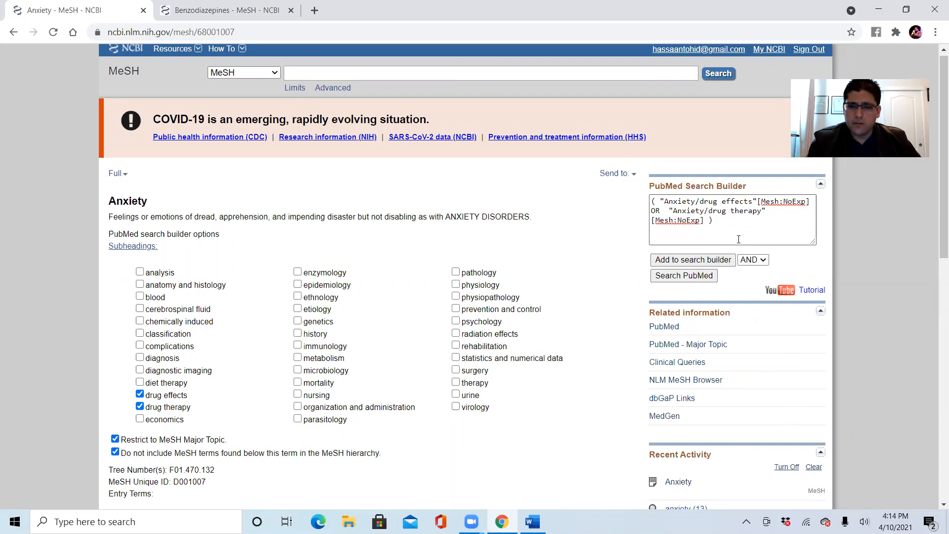
# Clear the search builder and add Anxiety again with drug effects and drug therapy, now restricted to MeSH Major Topic
pyautogui.moveTo(739, 239); pyautogui.dragTo(608, 188)
pyautogui.press('BackSpace')
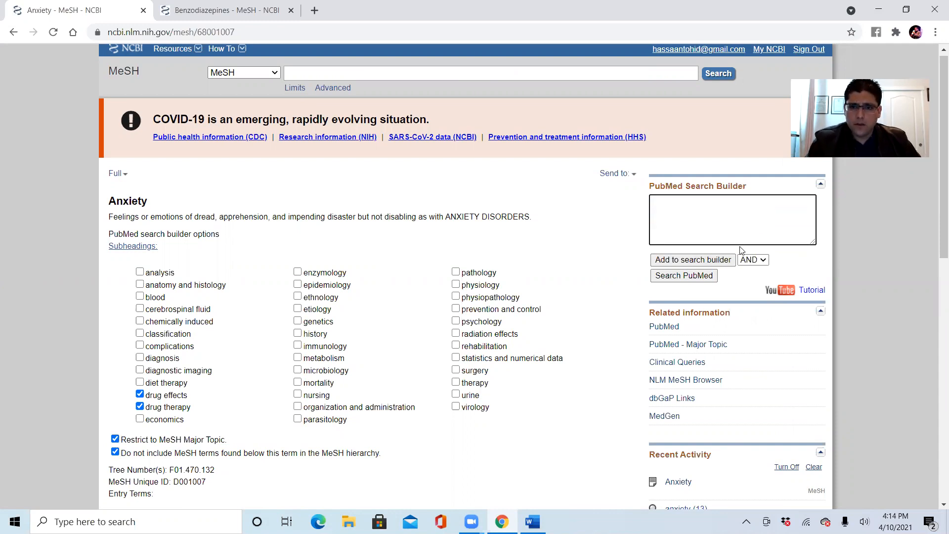
pyautogui.click(114, 439)
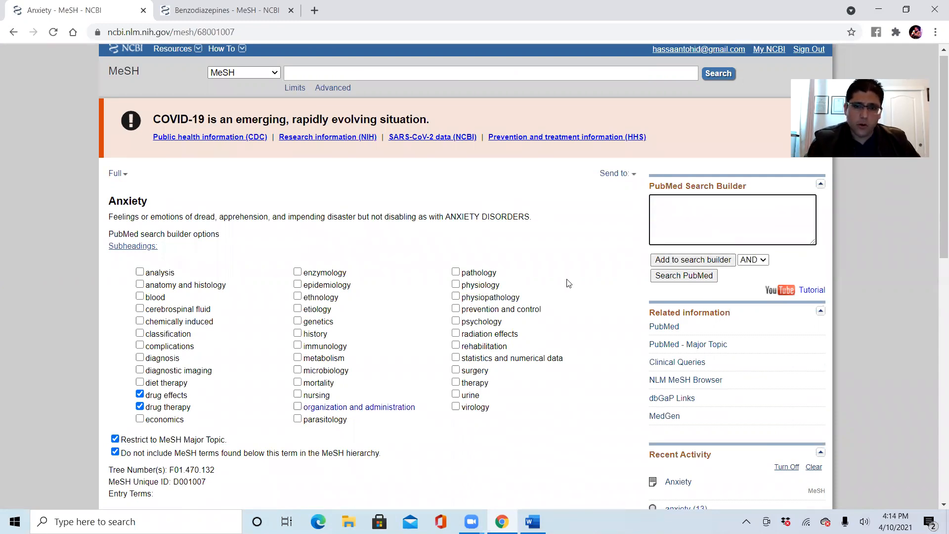
pyautogui.click(718, 262)
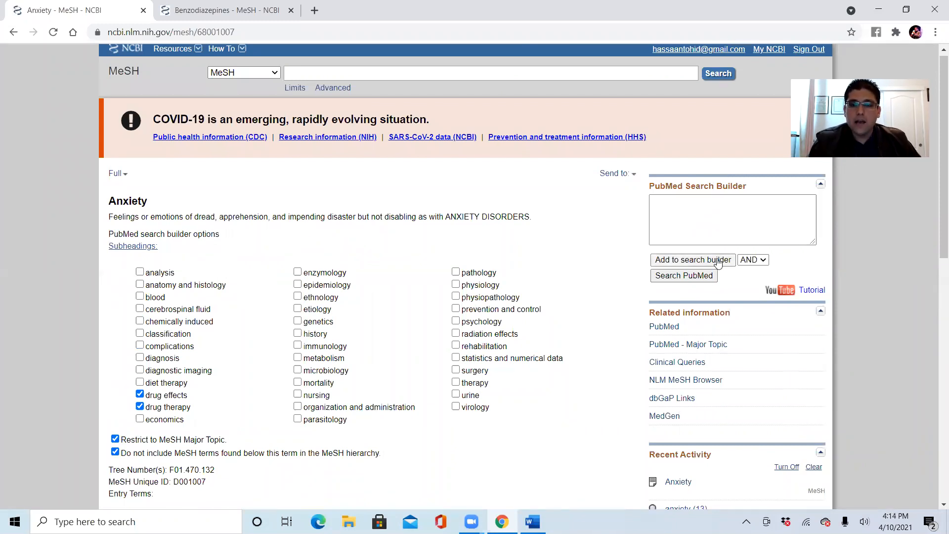
# Copy the major-topic Anxiety query from the search builder and paste it below the Anxiety heading in the Word document
pyautogui.moveTo(723, 225); pyautogui.dragTo(638, 196)
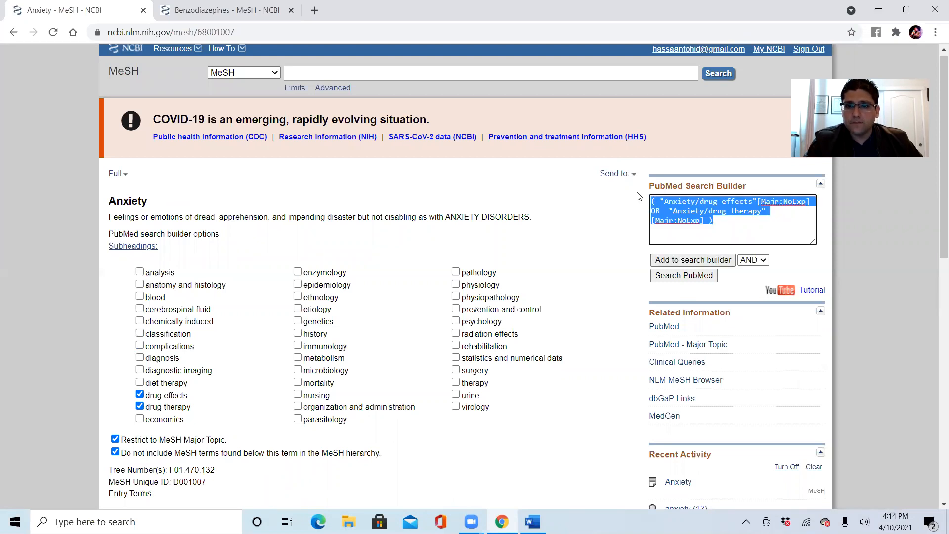
pyautogui.rightClick(694, 206)
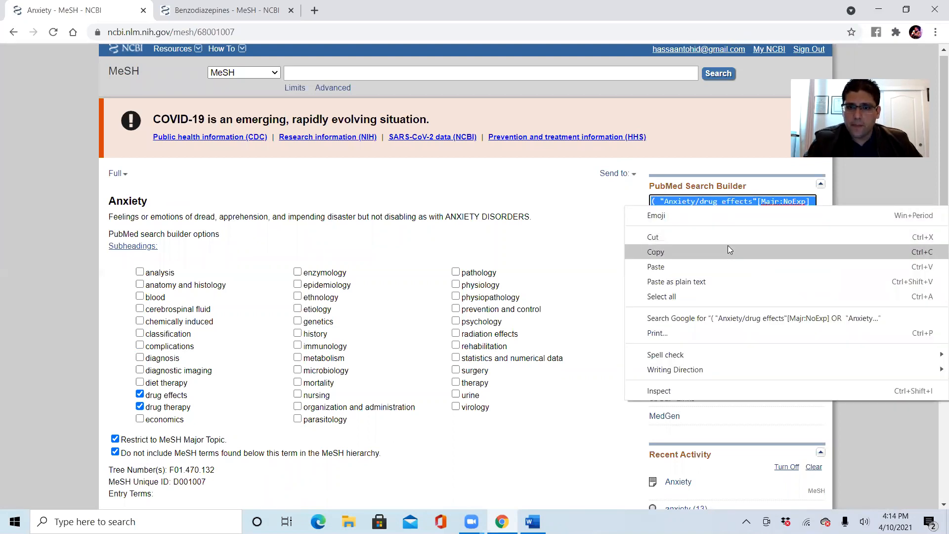
pyautogui.click(728, 248)
pyautogui.click(561, 248)
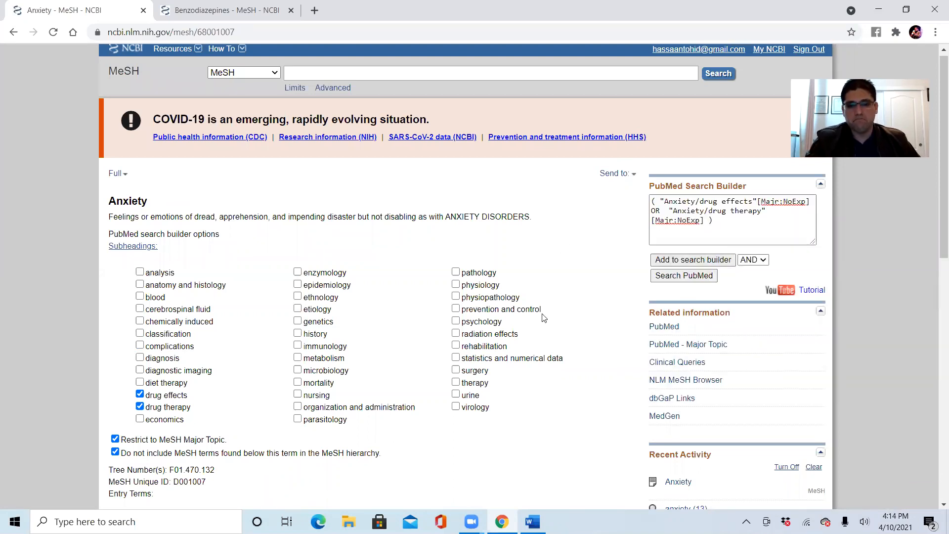
pyautogui.click(532, 522)
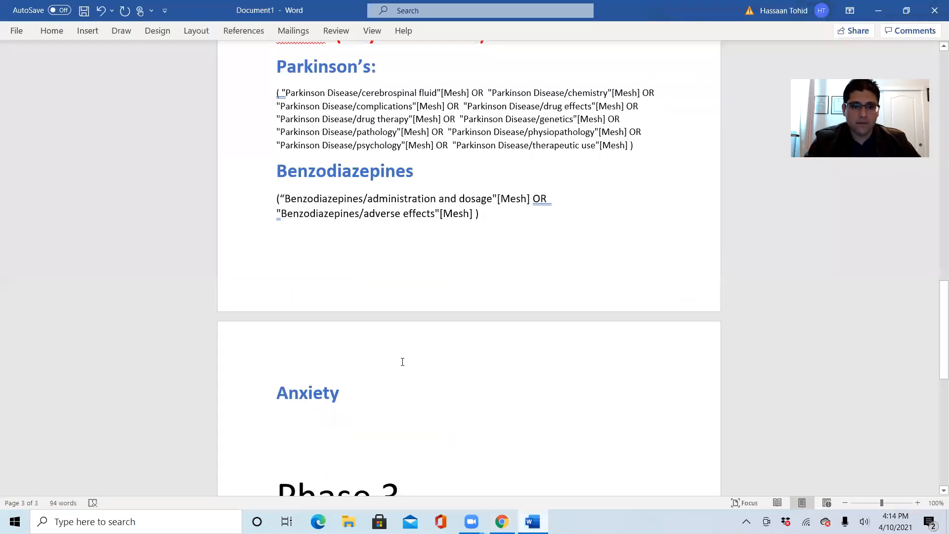
pyautogui.press('Return')
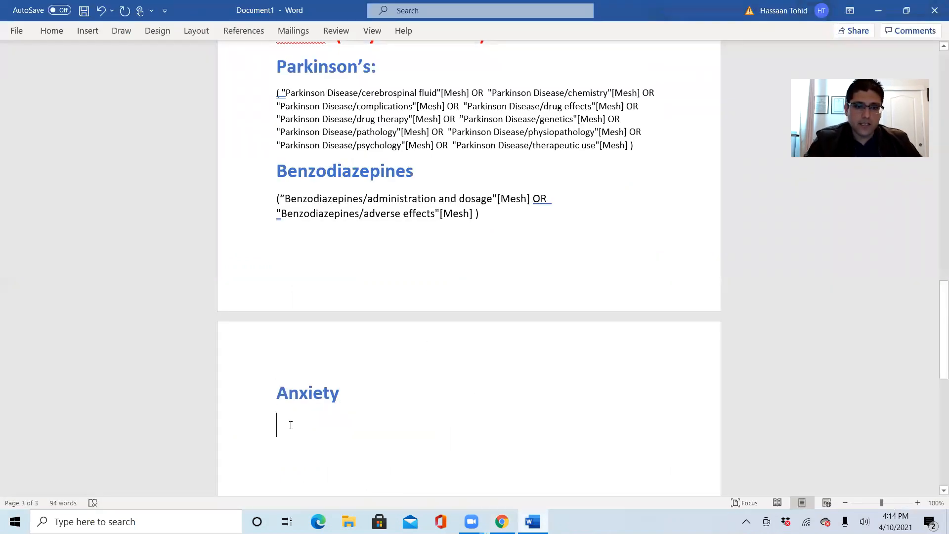
pyautogui.rightClick(291, 425)
pyautogui.click(322, 283)
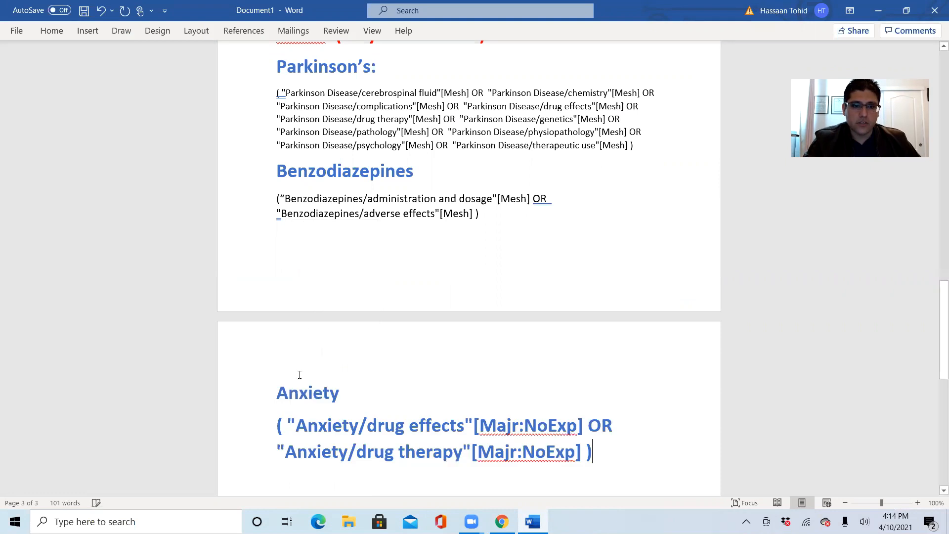
# Format the pasted Anxiety query as 14 pt, black, non-bold text
pyautogui.moveTo(597, 457); pyautogui.dragTo(235, 439)
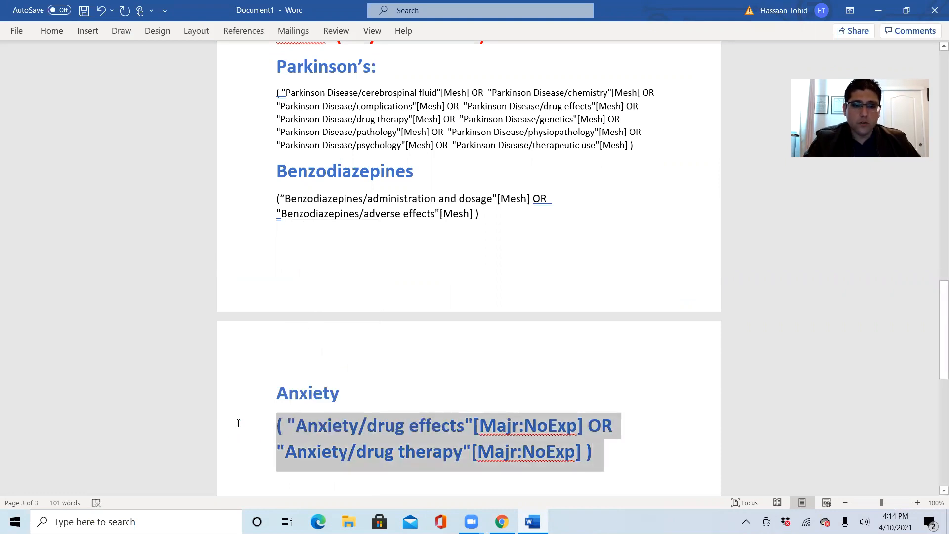
pyautogui.click(357, 379)
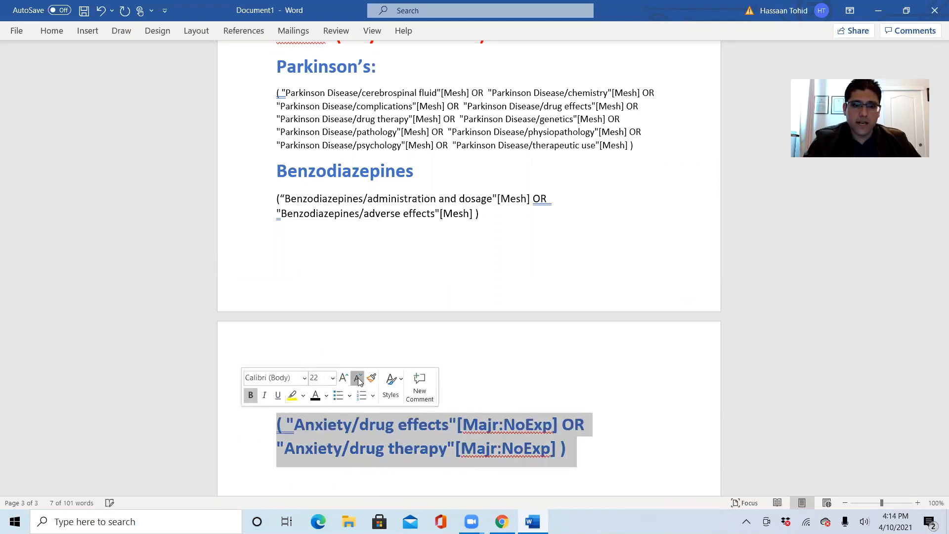
pyautogui.click(358, 378)
pyautogui.click(357, 378)
pyautogui.click(357, 378)
pyautogui.click(357, 379)
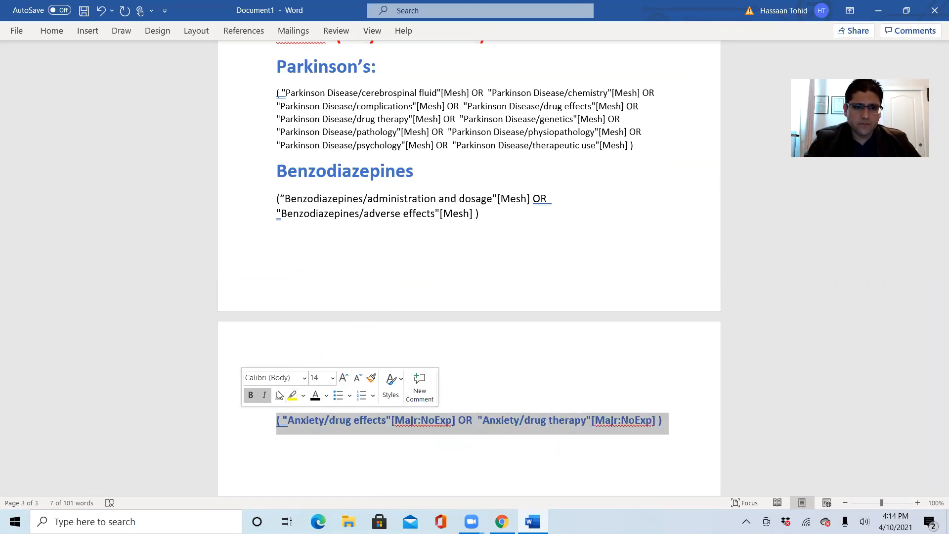
pyautogui.click(315, 395)
pyautogui.click(252, 395)
pyautogui.click(606, 346)
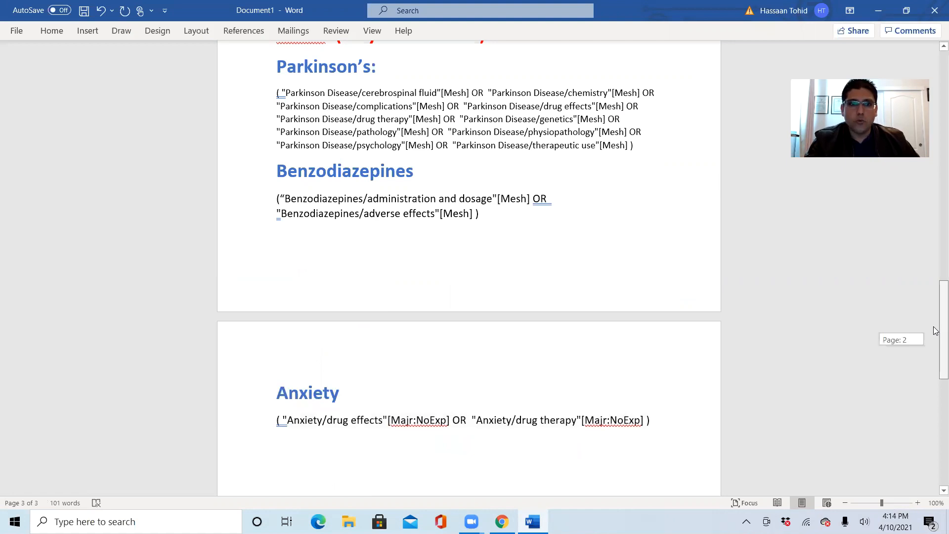